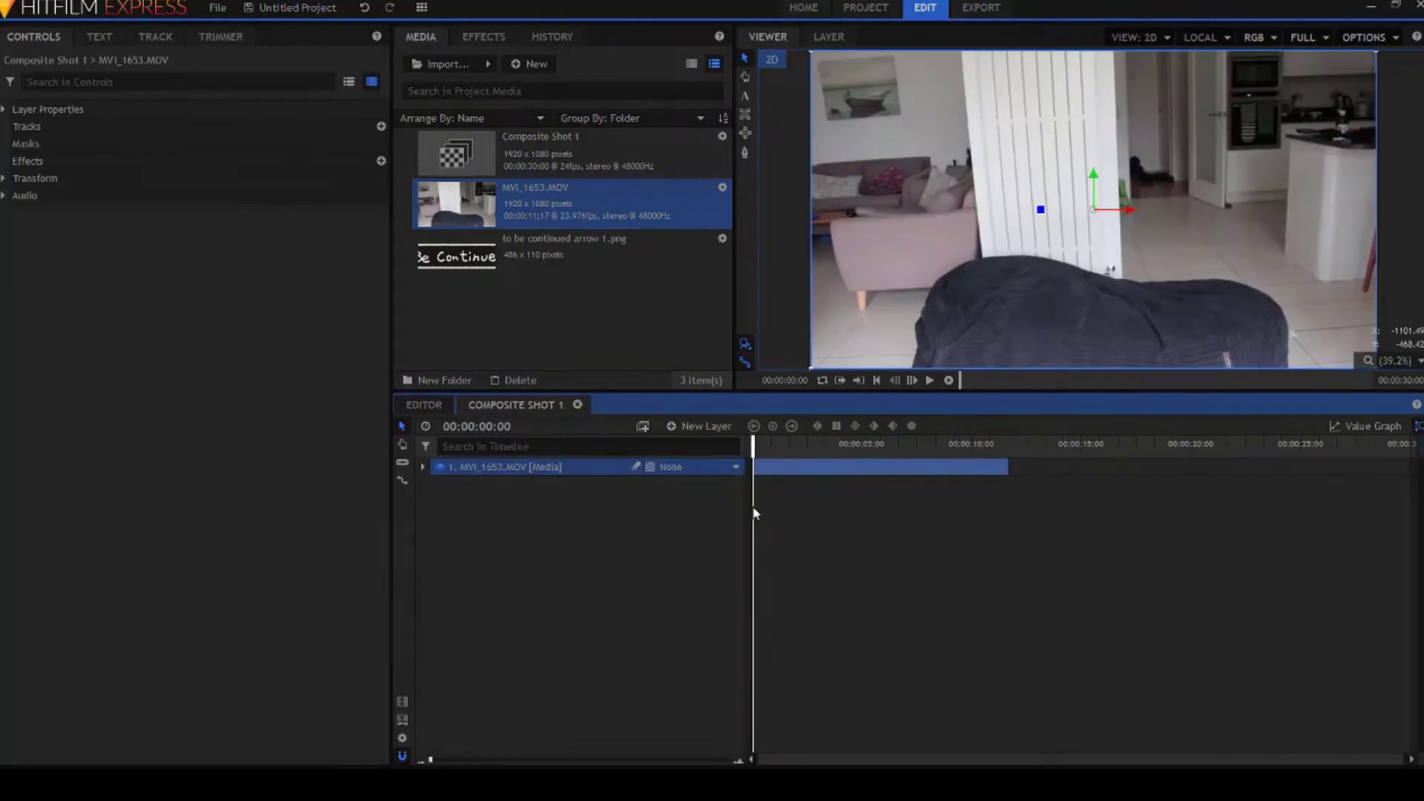
Move the playhead to 00:00:04:14, where the jumping person's hand lands on the beanbag, as the freeze point.
key(Right)
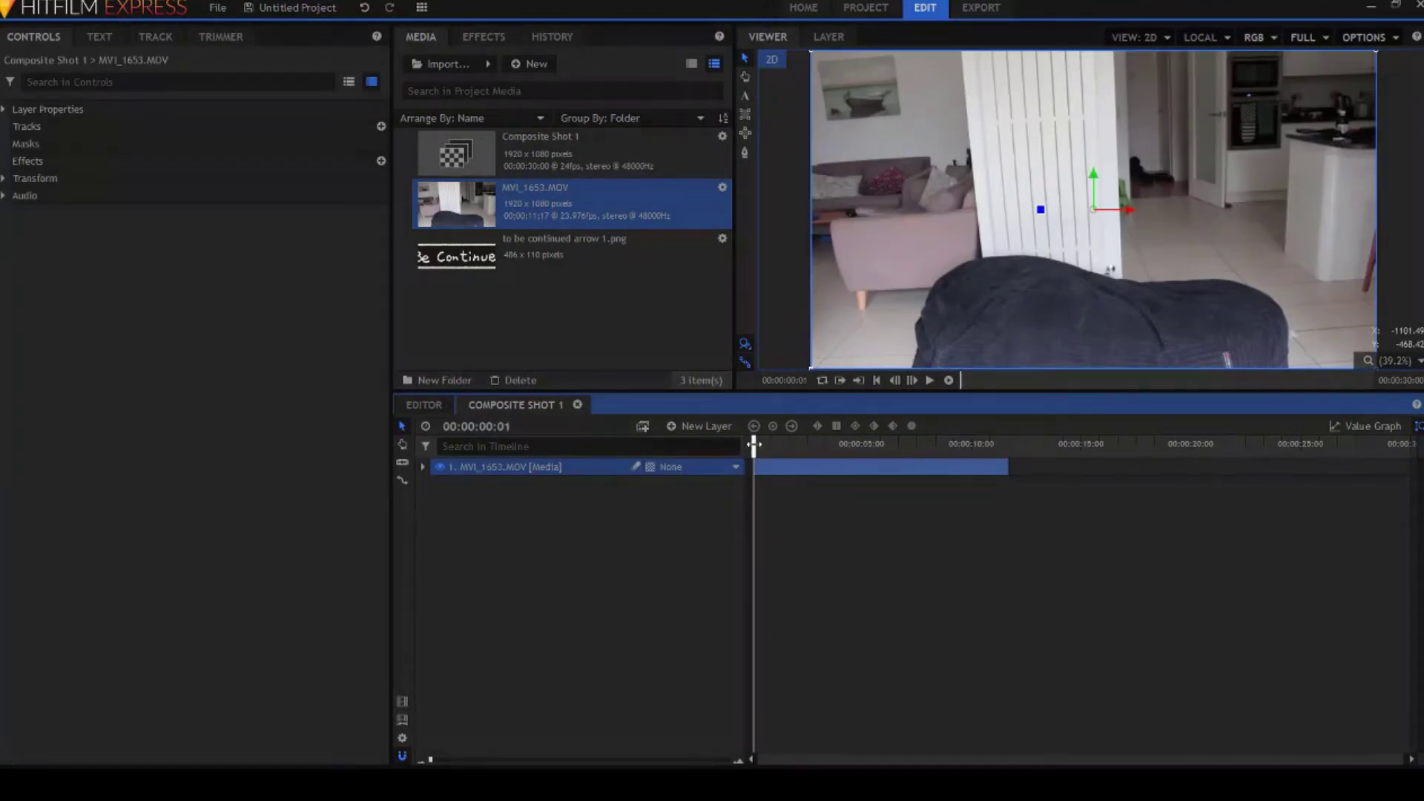
click(784, 444)
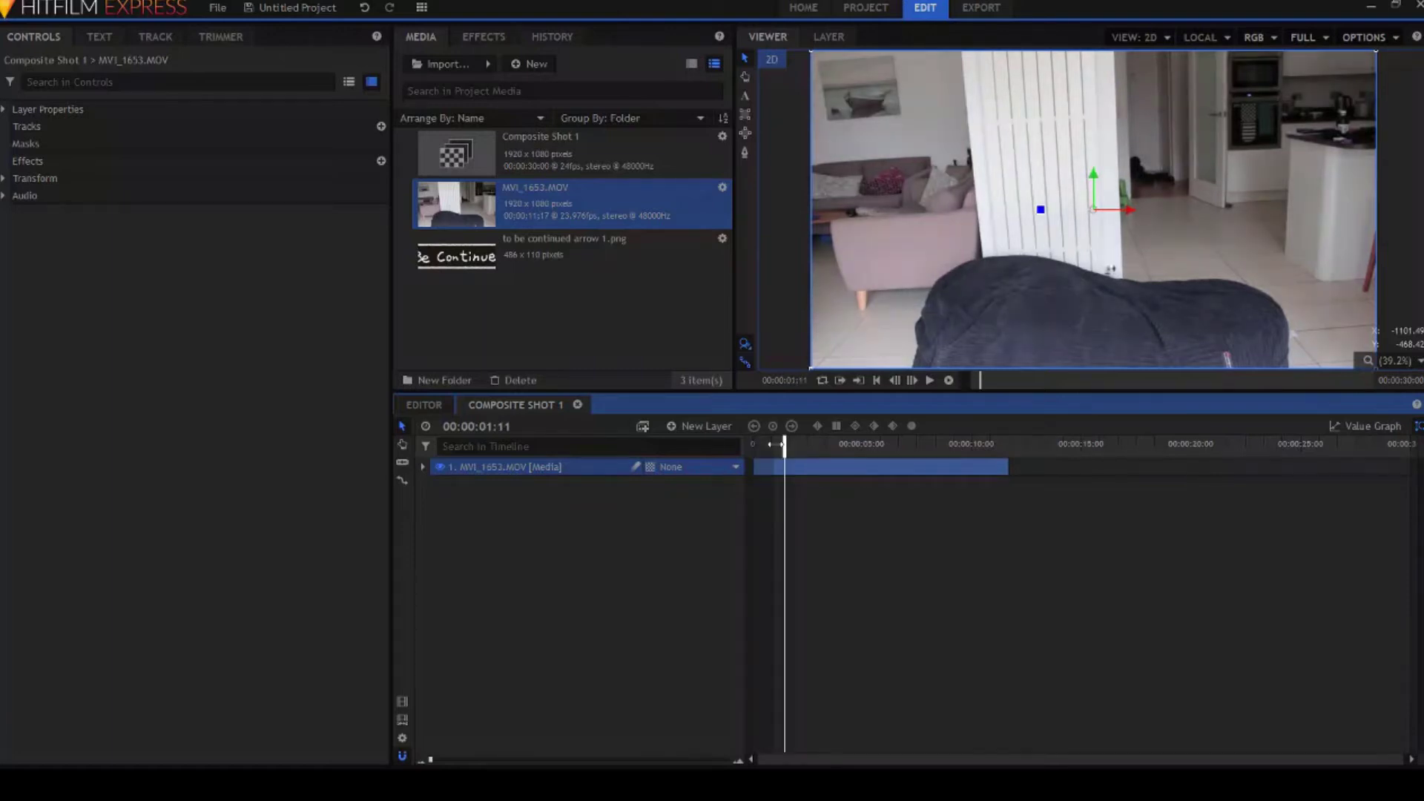
mouse_move(784, 443)
mouse_down()
mouse_move(851, 446)
mouse_move(787, 469)
mouse_up()
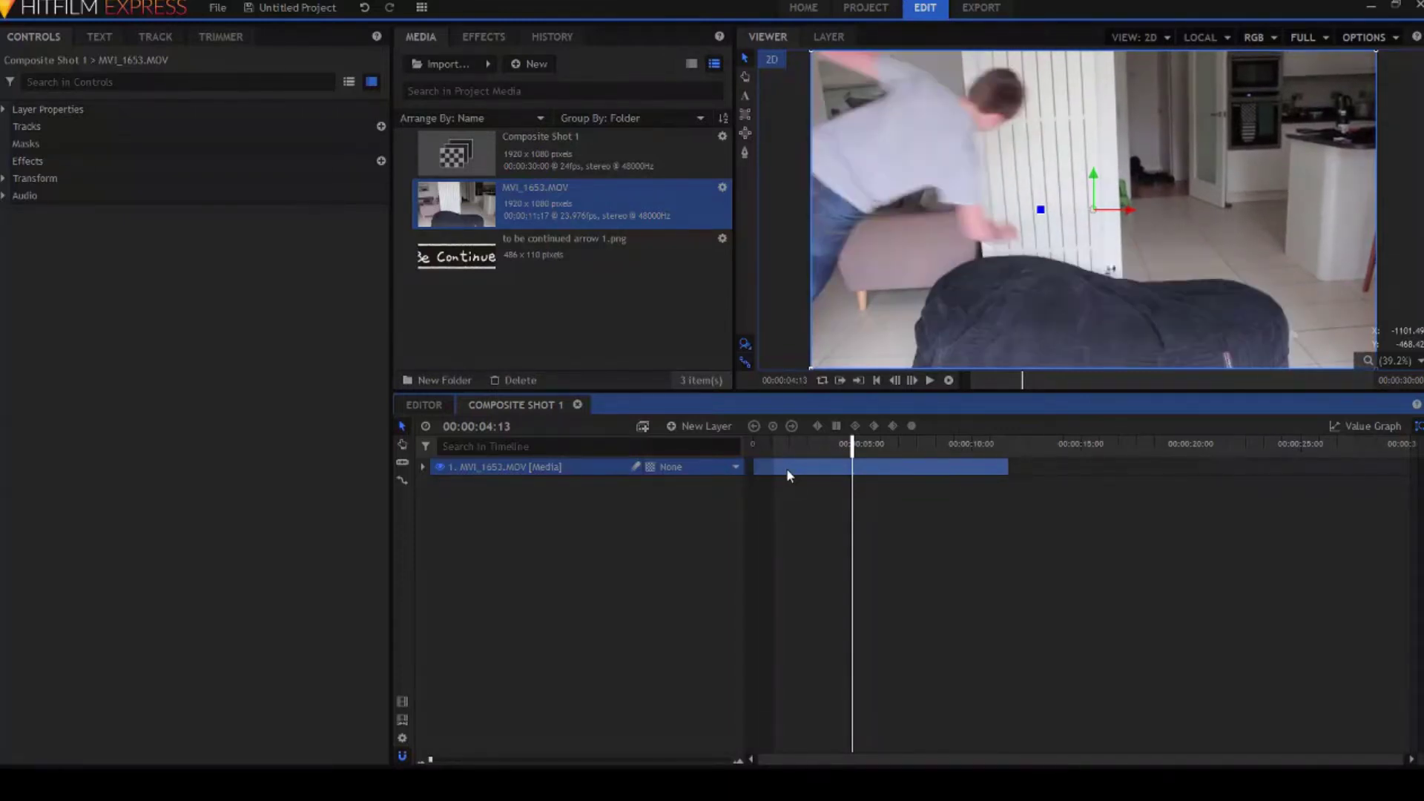
drag(852, 443, 852, 444)
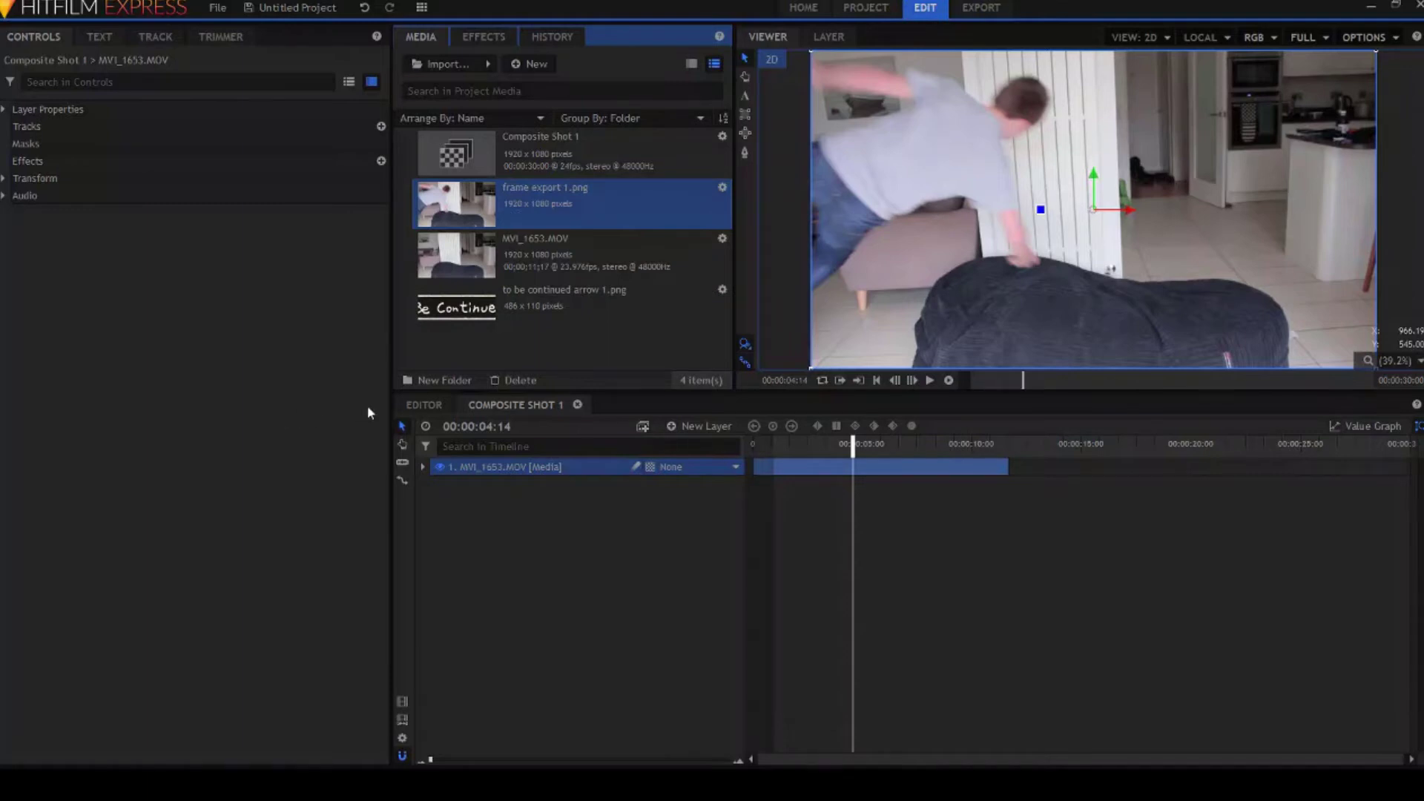
Add frame export 1.png above the video from 00:00:04:14, trim MVI_1653.MOV to end there, and check the cut frame by frame.
drag(537, 191, 858, 463)
drag(1008, 479, 855, 489)
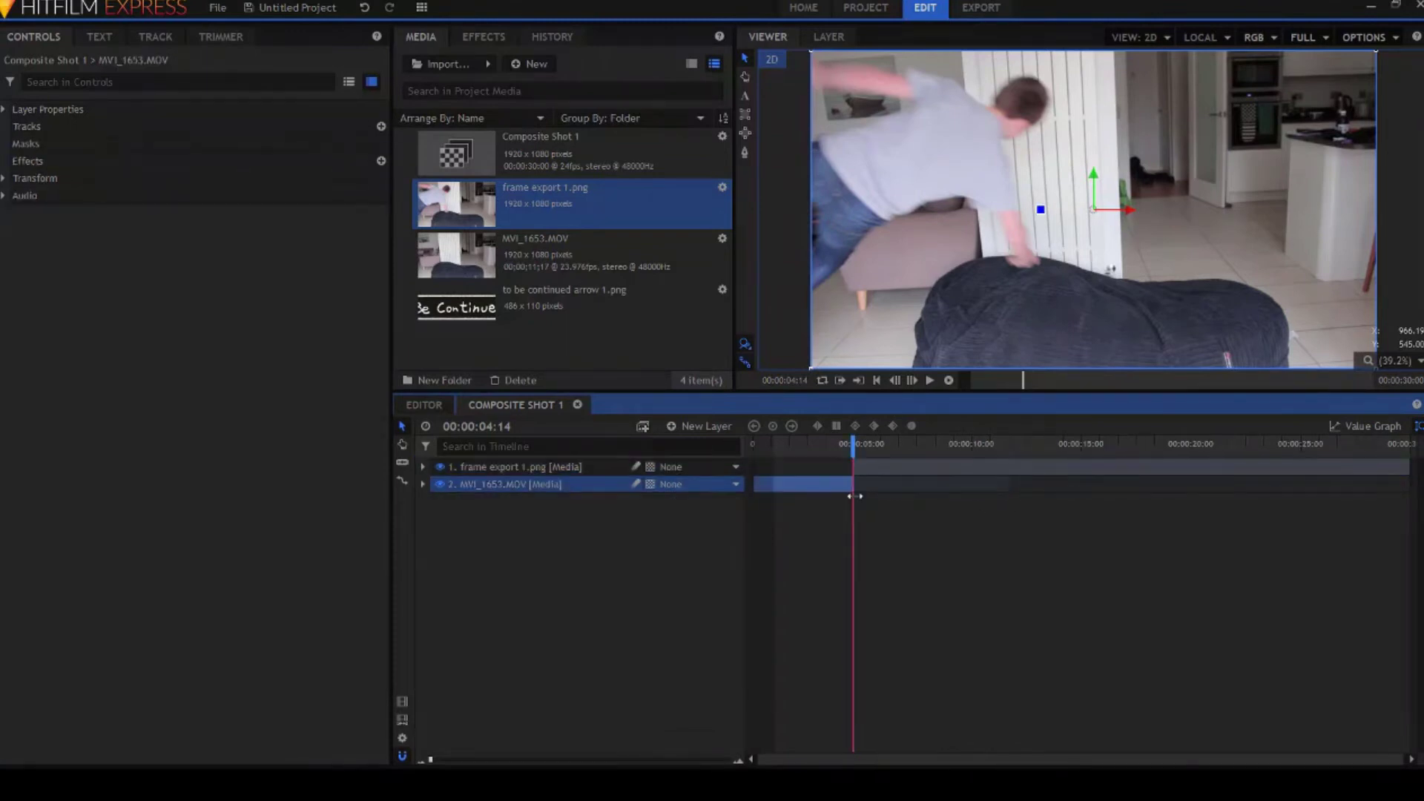
click(896, 381)
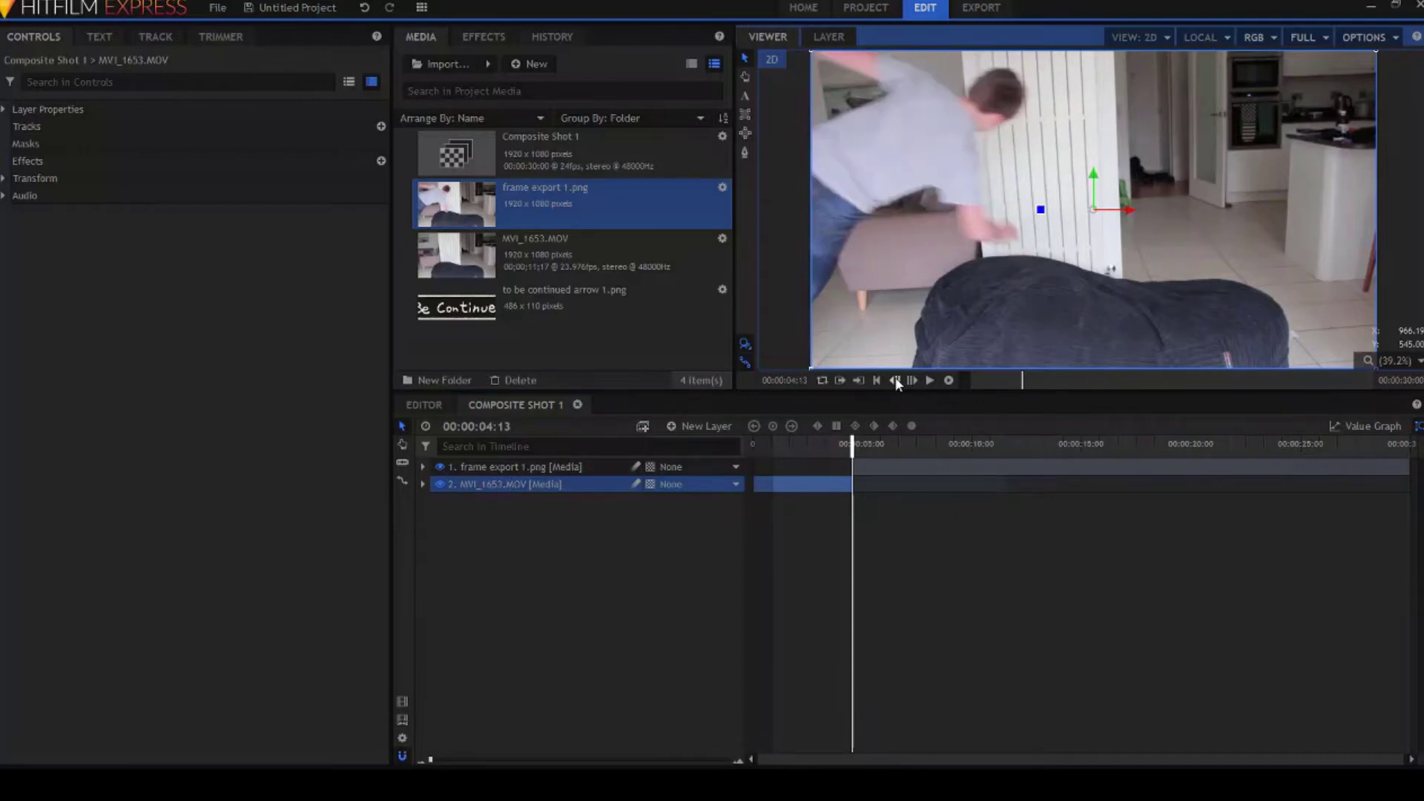
click(913, 381)
click(913, 380)
click(913, 381)
Trim the frame export 1.png layer to end at 00:00:08:03.
drag(857, 445, 931, 454)
drag(1409, 467, 931, 473)
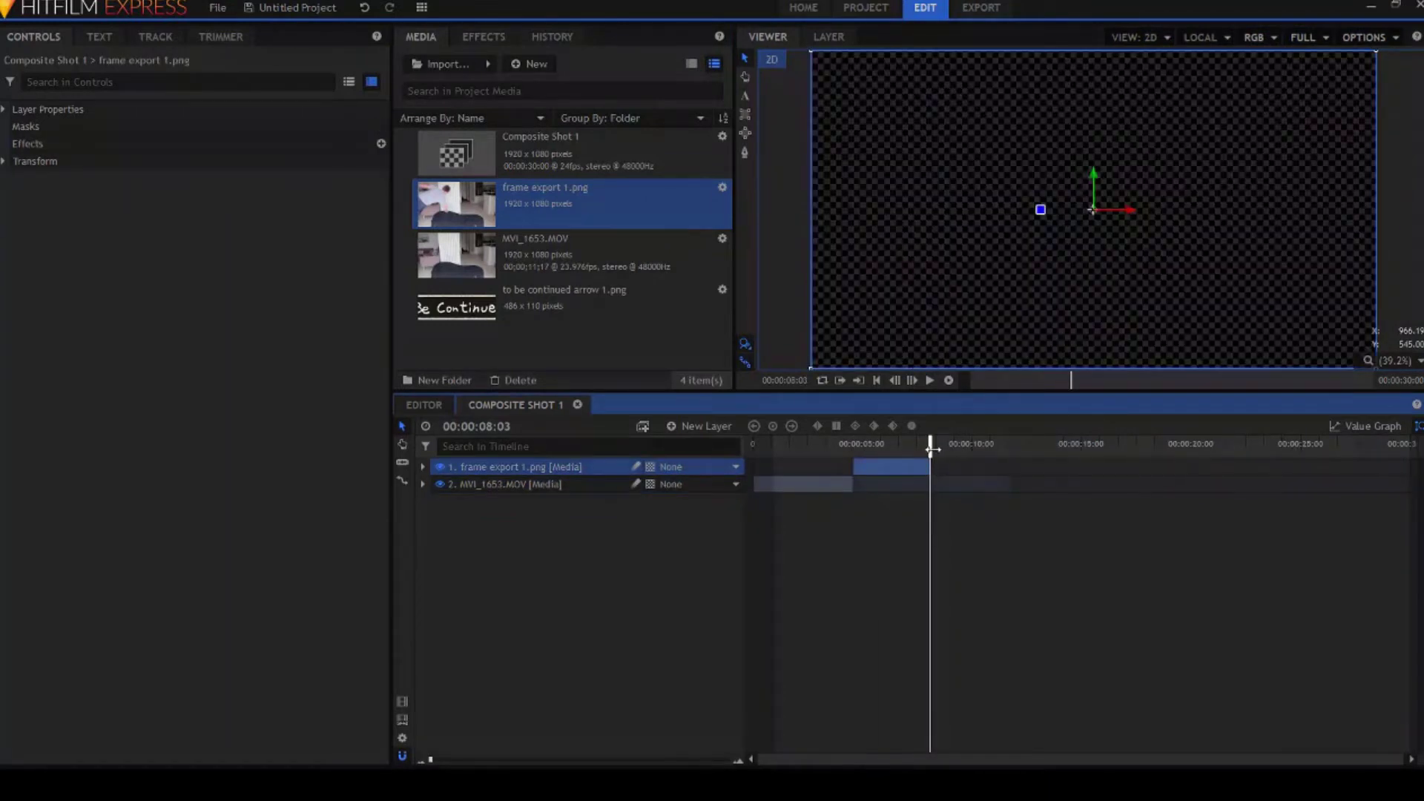
Add to be continued arrow 1.png as the uppermost layer over the freeze frame and scale it to 167%.
drag(931, 444, 870, 444)
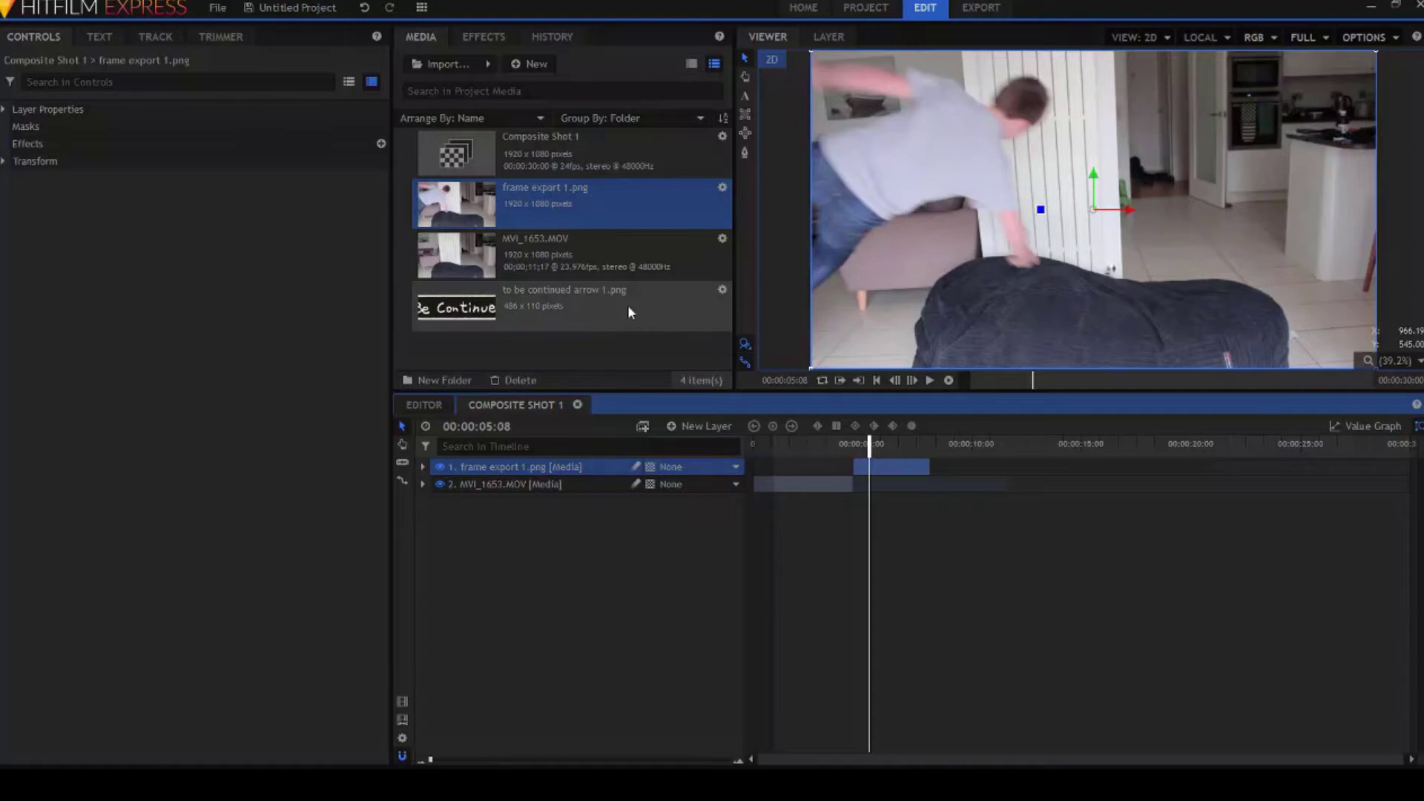
click(532, 301)
drag(638, 364, 890, 453)
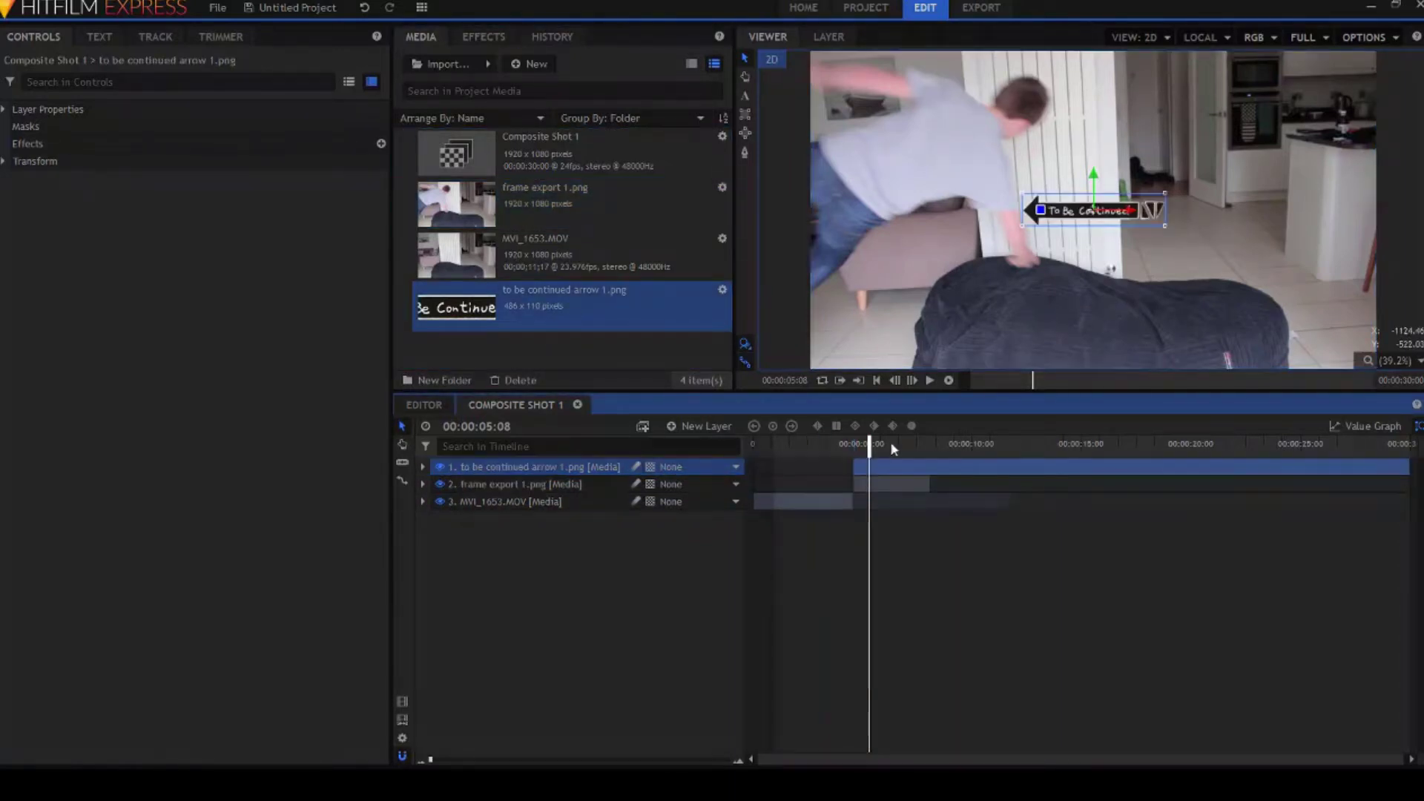
click(4, 163)
drag(319, 230, 352, 231)
At 00:00:04:14, keyframe the arrow's position just outside the frame's lower-right corner, at about 1398, -439.
drag(873, 442, 856, 442)
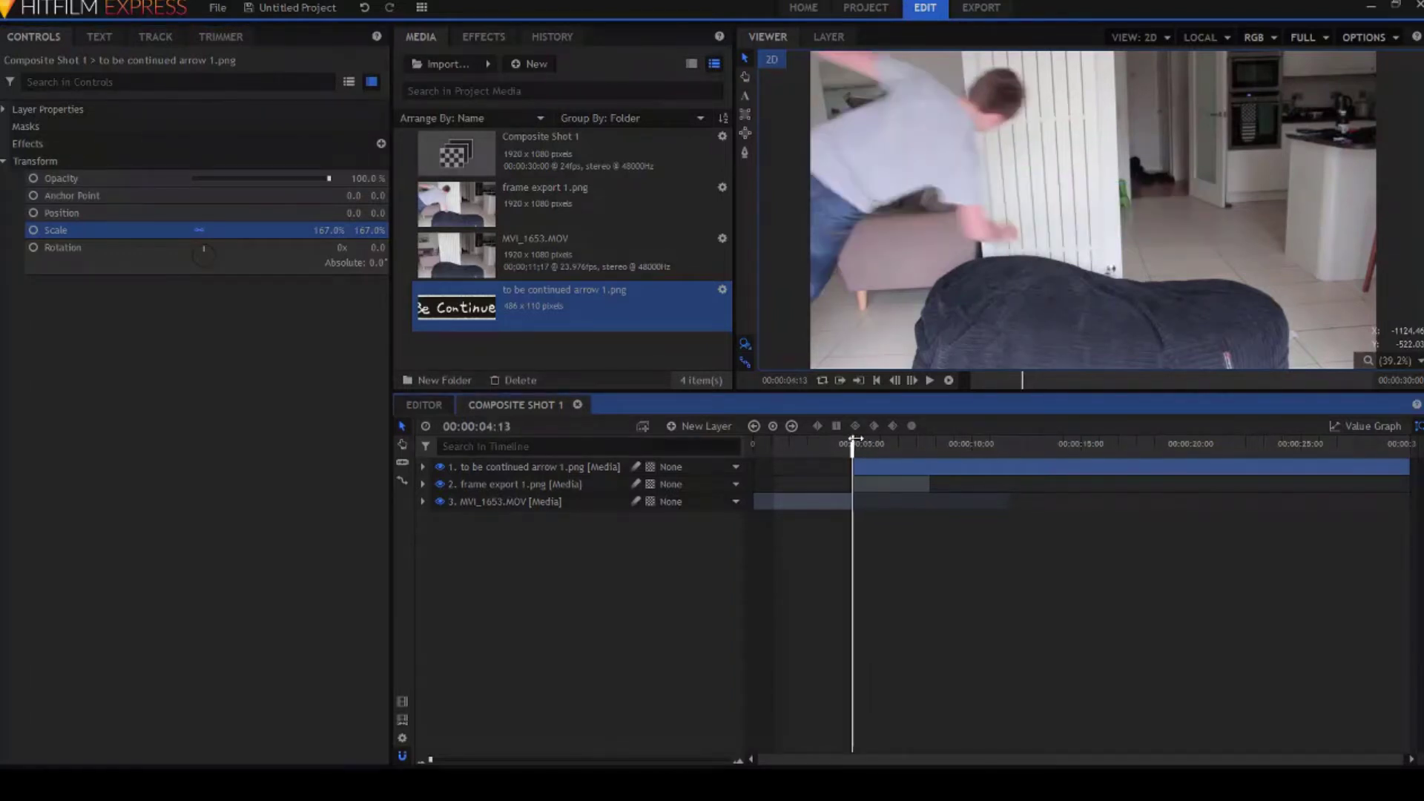
click(912, 380)
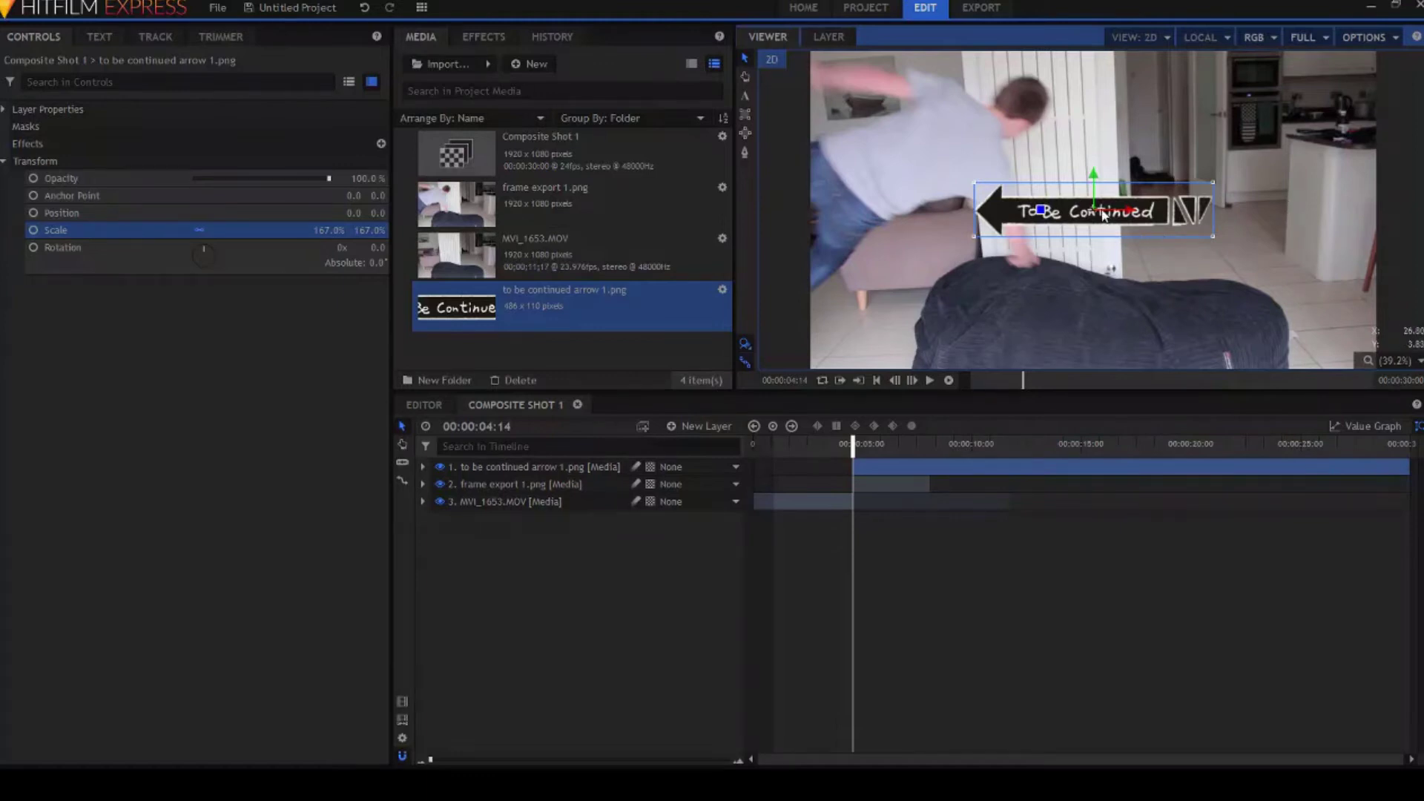
drag(1095, 213, 1248, 338)
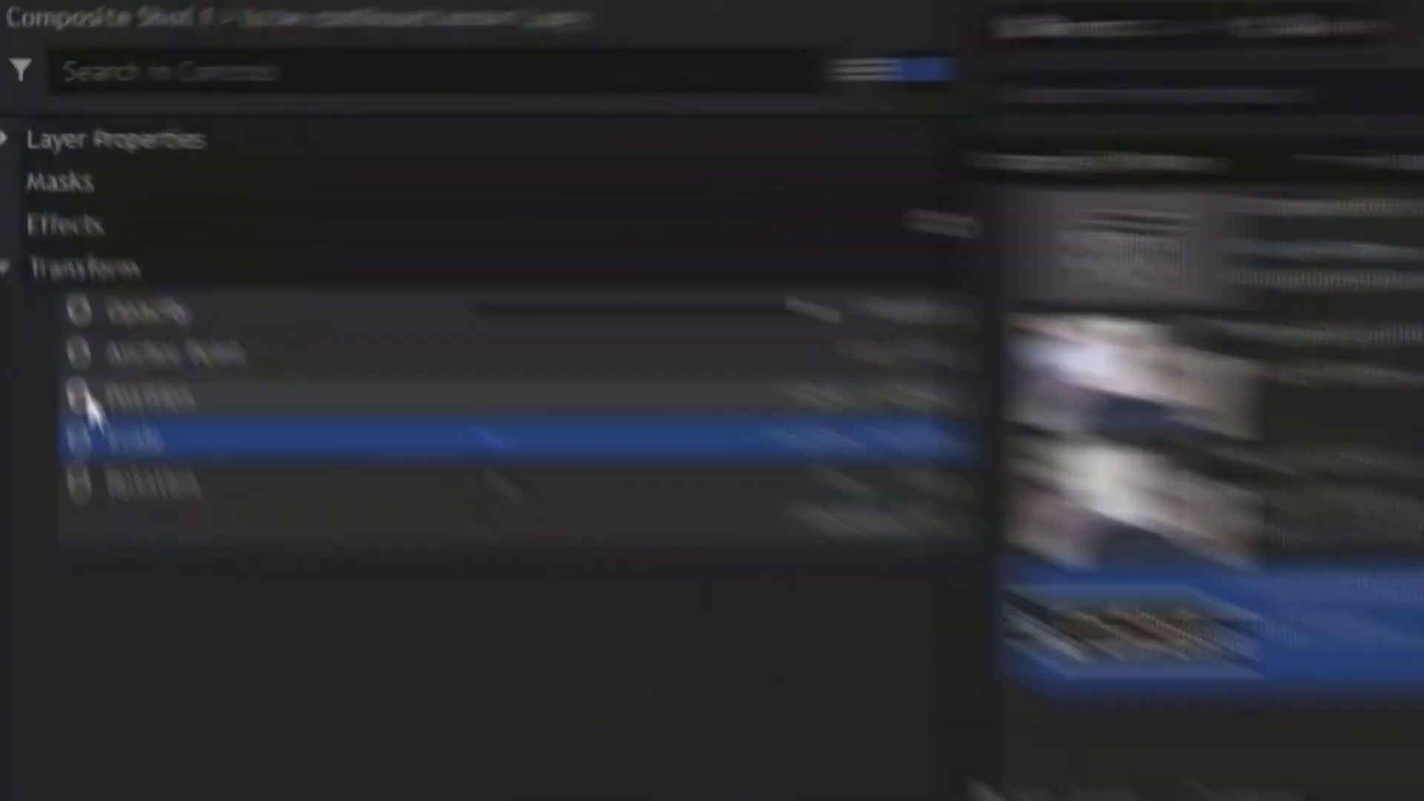
click(39, 213)
drag(1075, 489, 1043, 492)
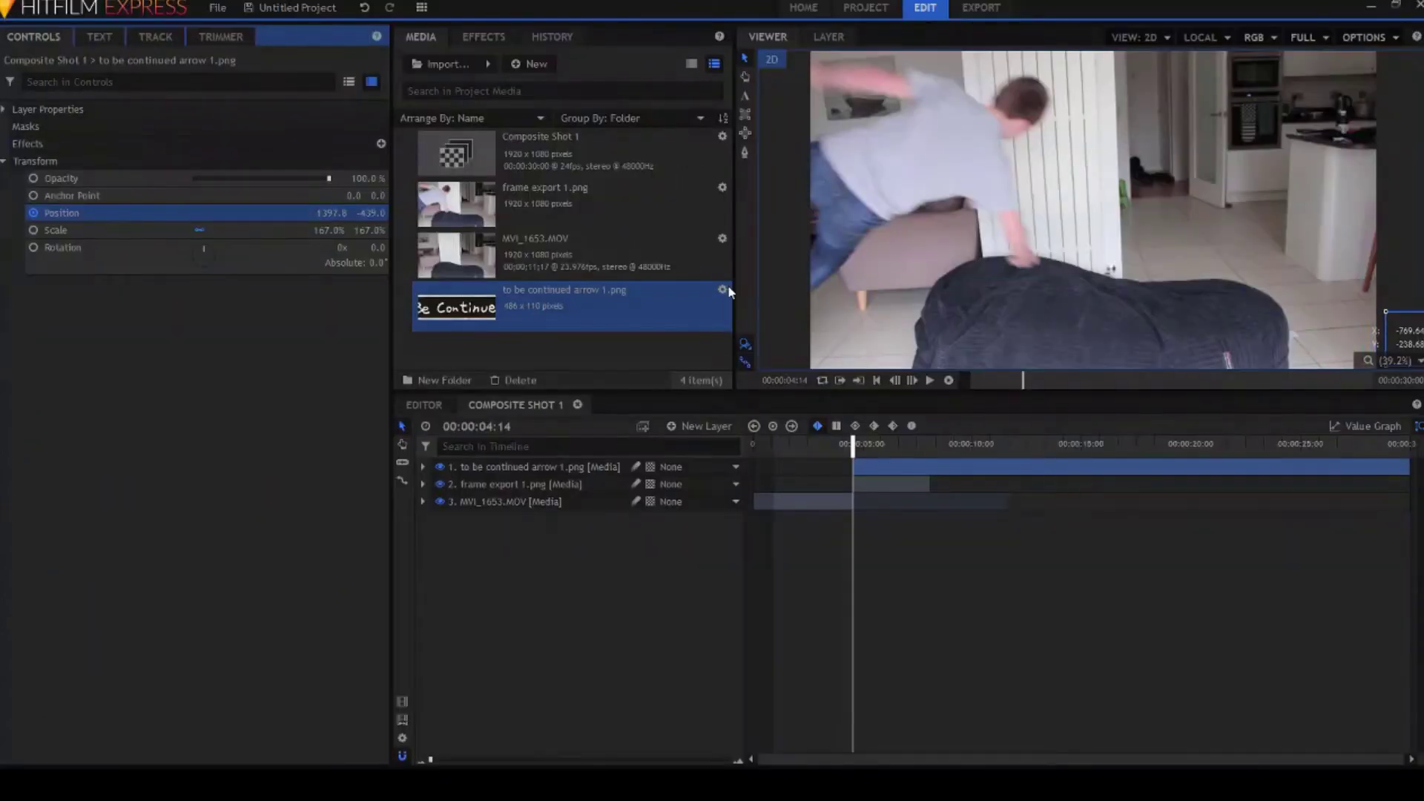
At 00:00:04:20, set the arrow's X position to 528.8 so it slides into the frame's lower-right corner.
click(917, 383)
click(916, 383)
click(917, 383)
click(917, 383)
click(917, 382)
click(916, 383)
click(310, 211)
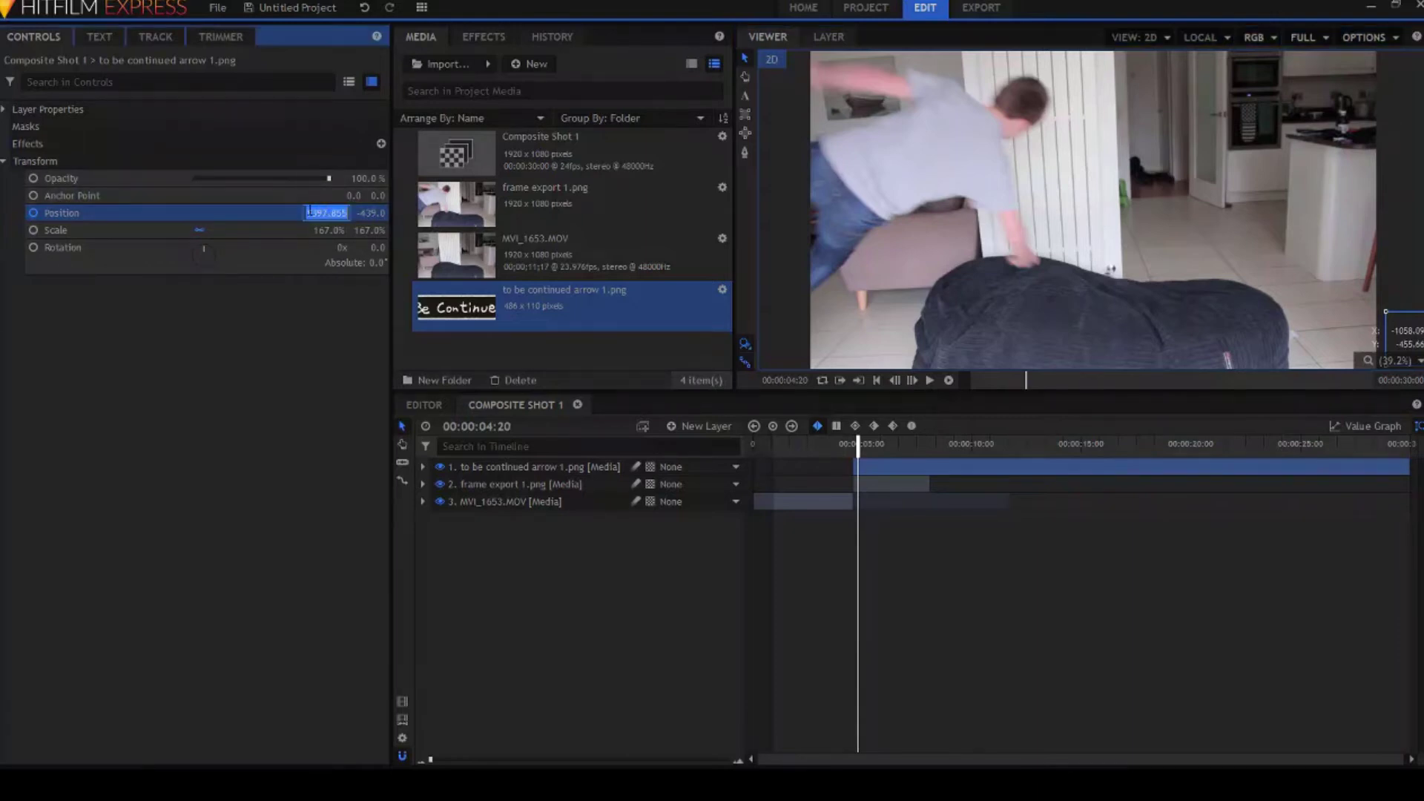
text(1296.8)
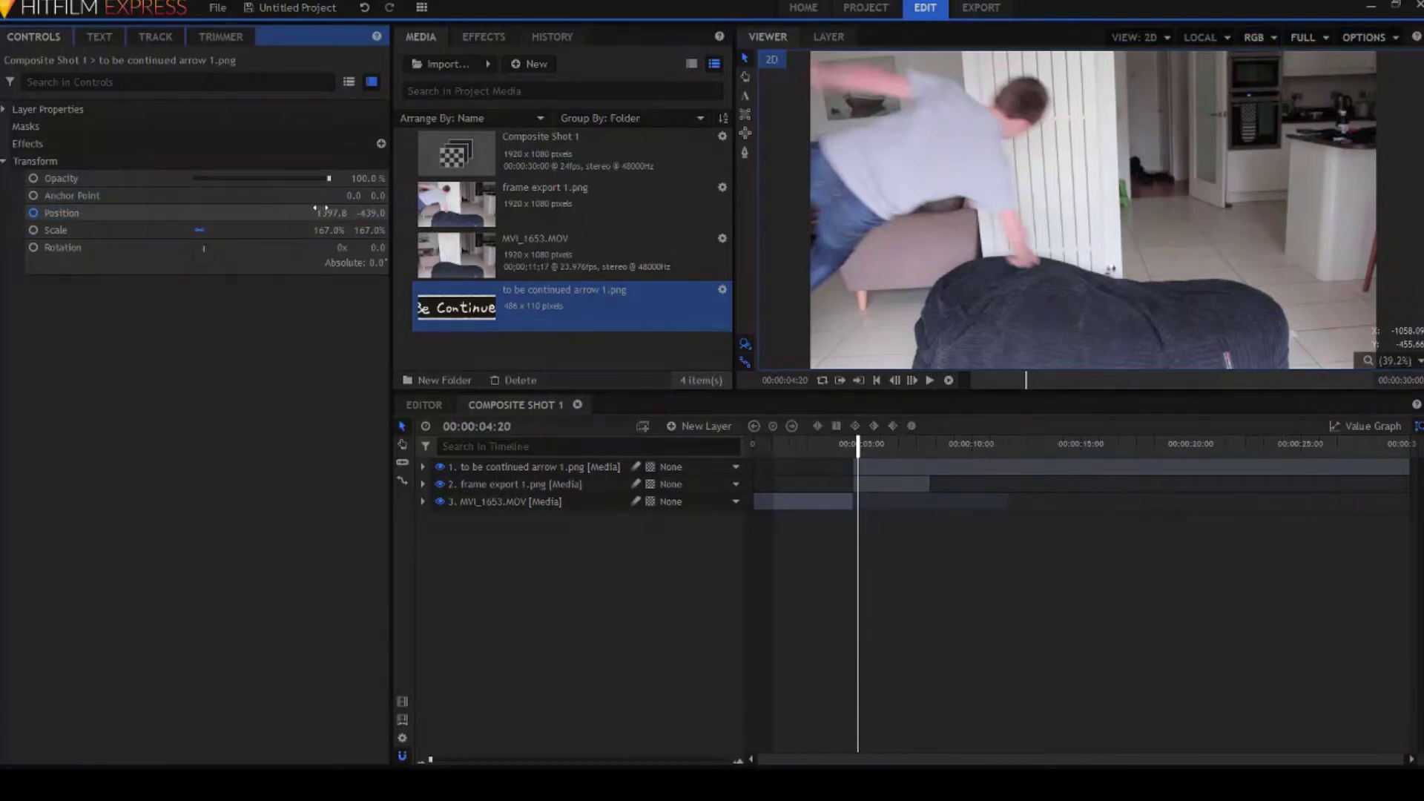
key(Return)
drag(332, 213, 238, 213)
drag(335, 213, 333, 213)
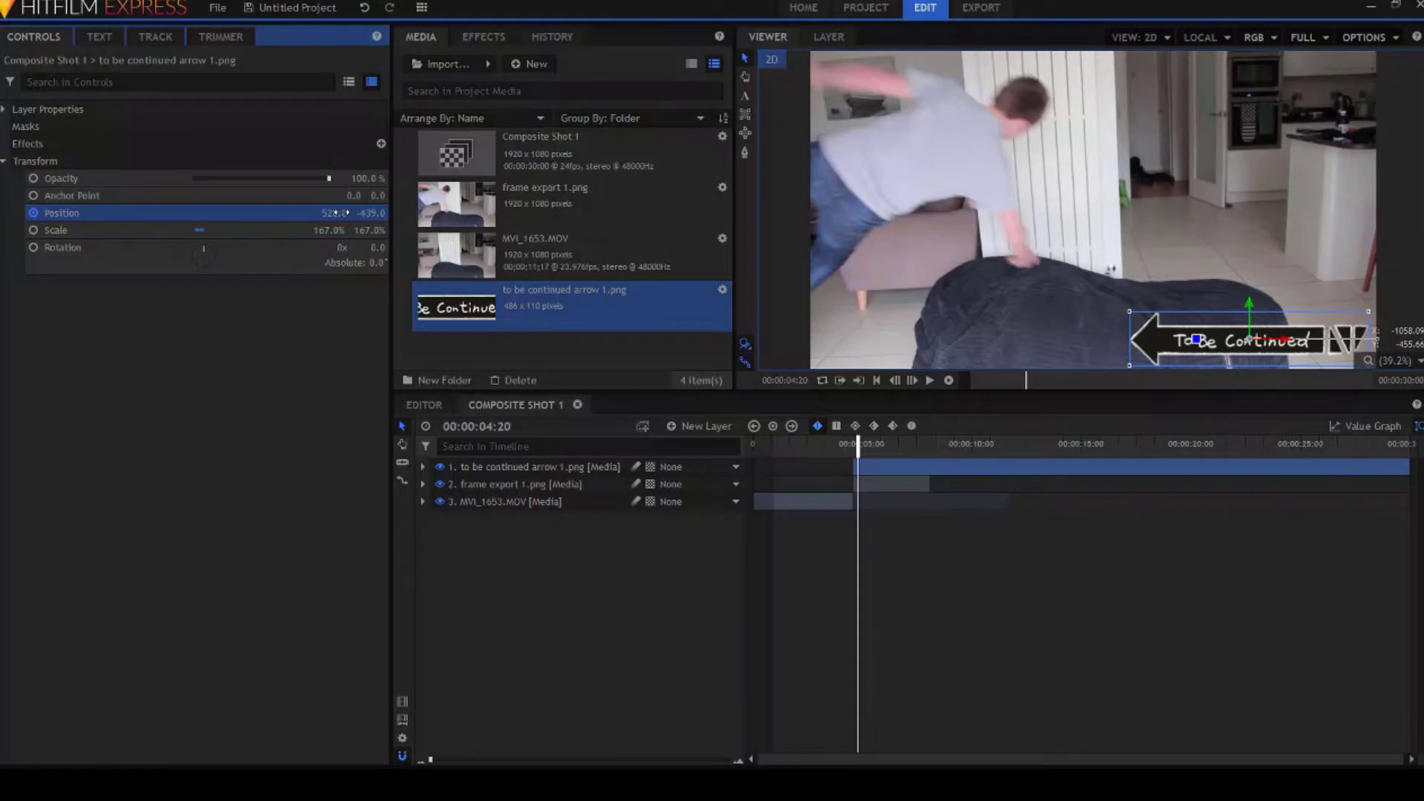
Enable motion blur on the arrow layer, trim it to end with the freeze frame, and scrub through the slide-in.
click(636, 466)
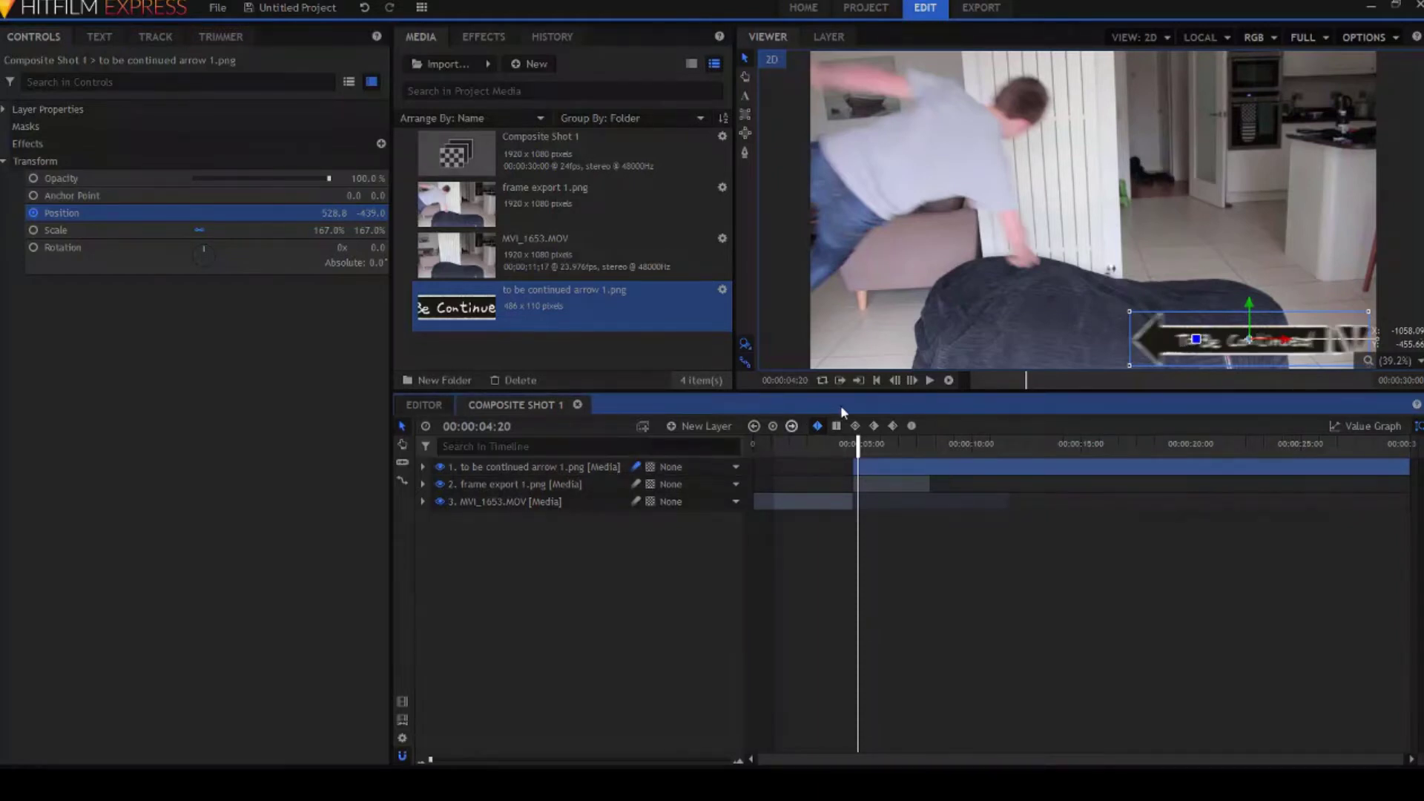
click(912, 380)
click(912, 380)
drag(1407, 467, 931, 483)
drag(861, 443, 851, 443)
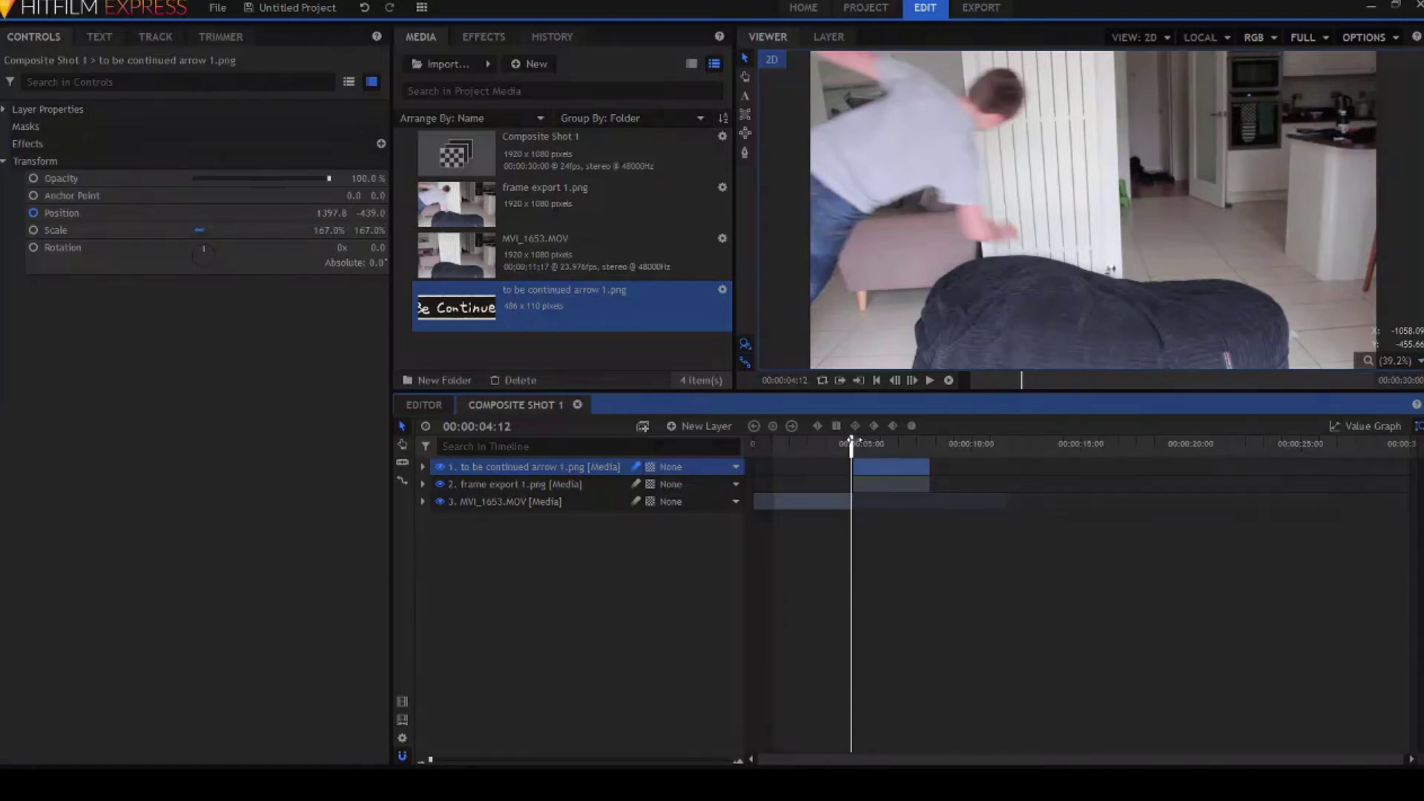
drag(864, 443, 861, 443)
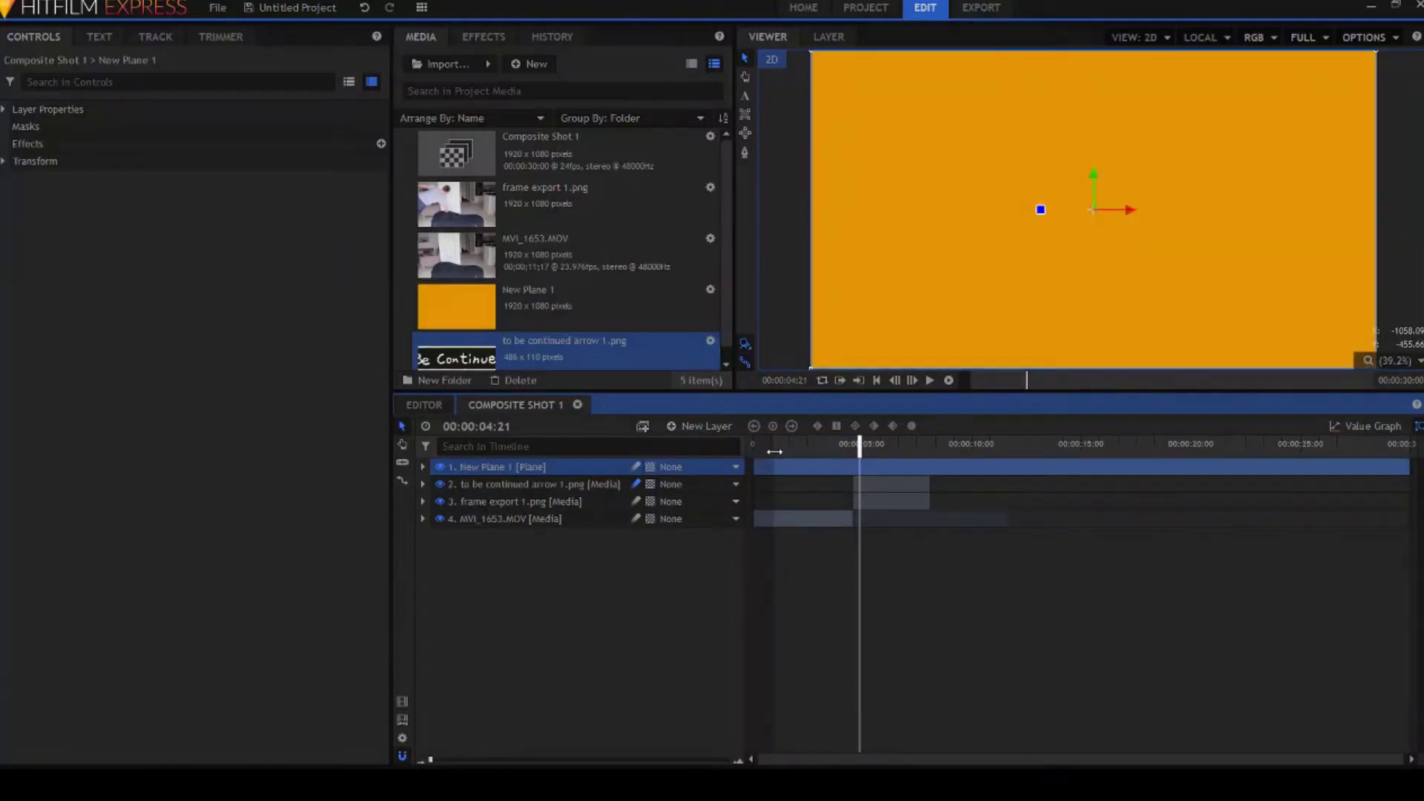
Trim the orange plane layer to the same span as the freeze frame and place it below the arrow layer.
drag(751, 468, 861, 478)
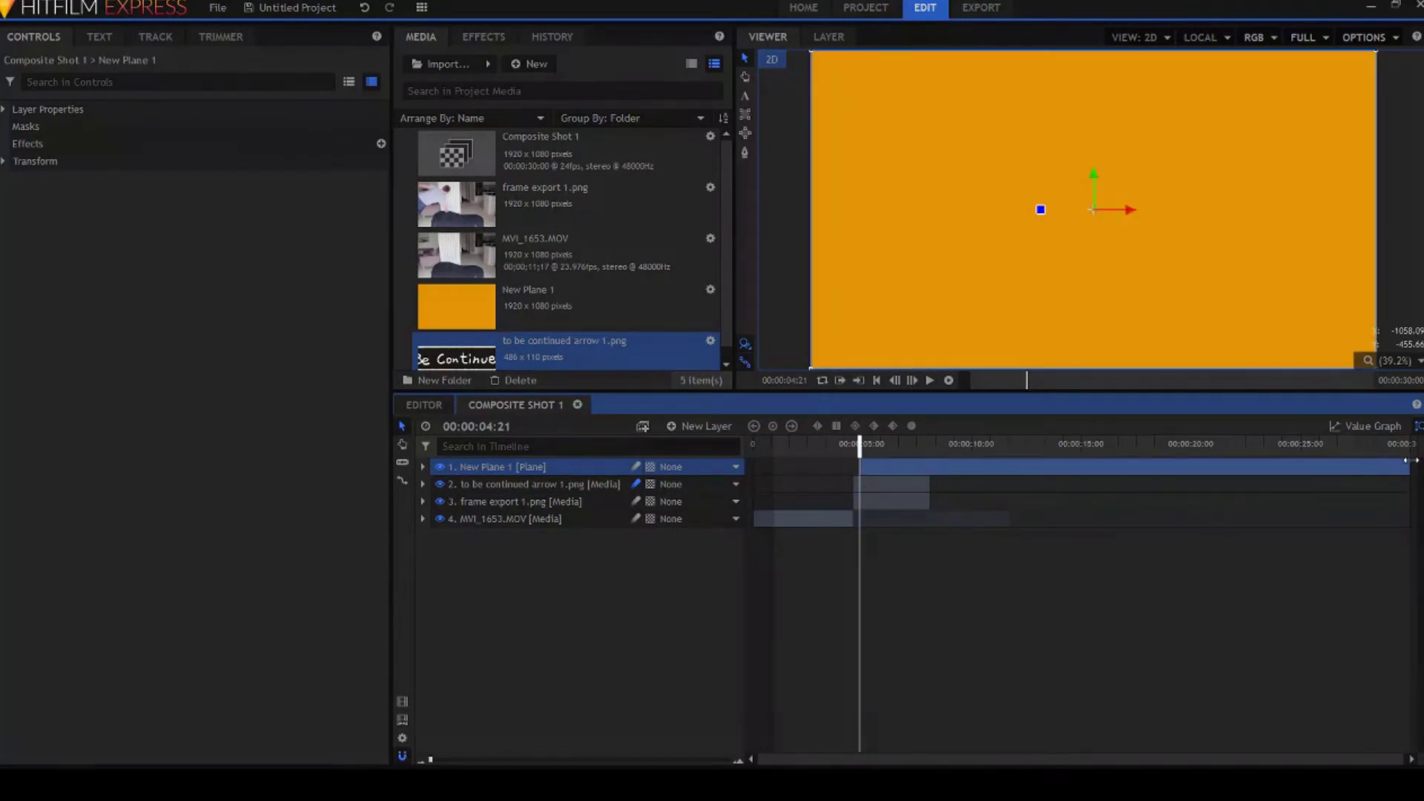
drag(1407, 467, 930, 520)
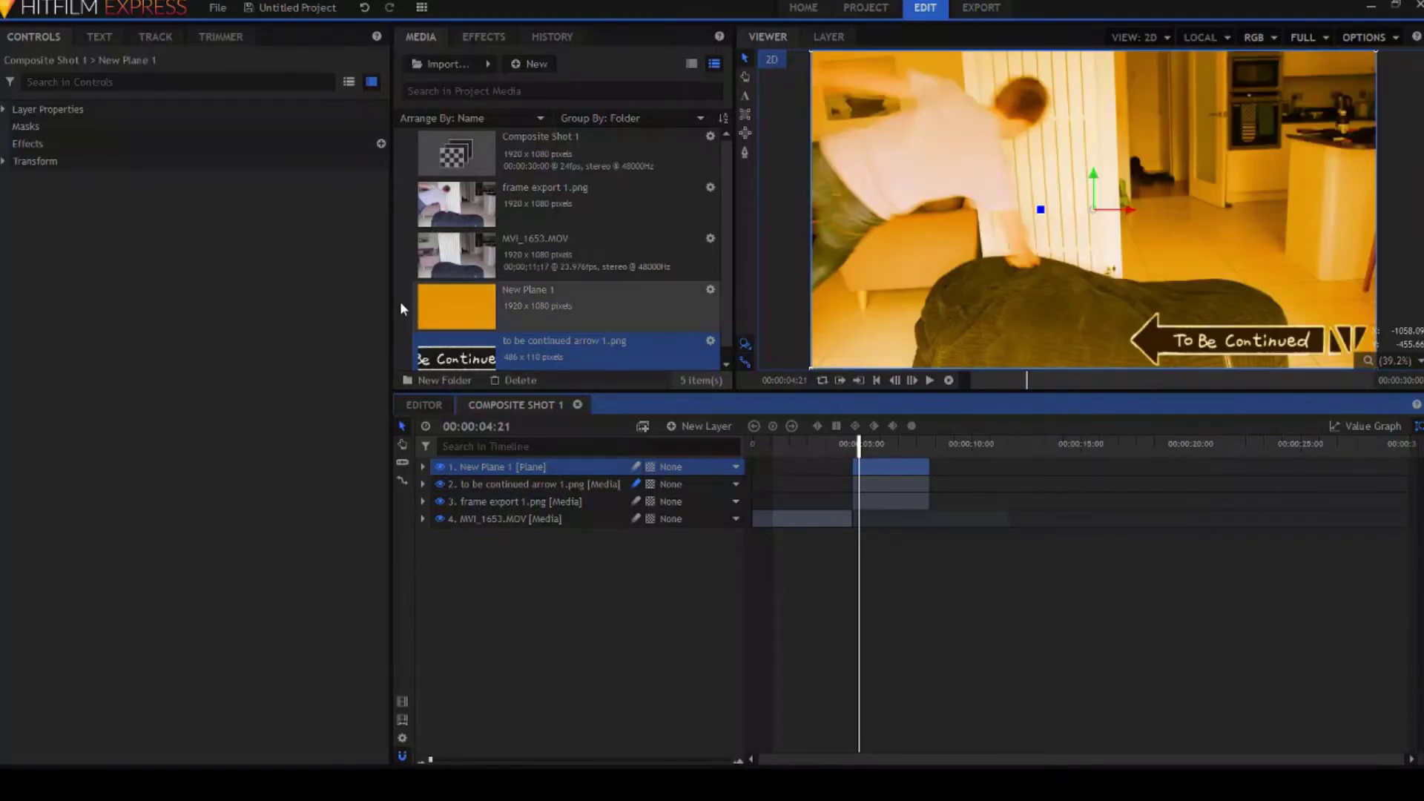
drag(577, 486, 577, 489)
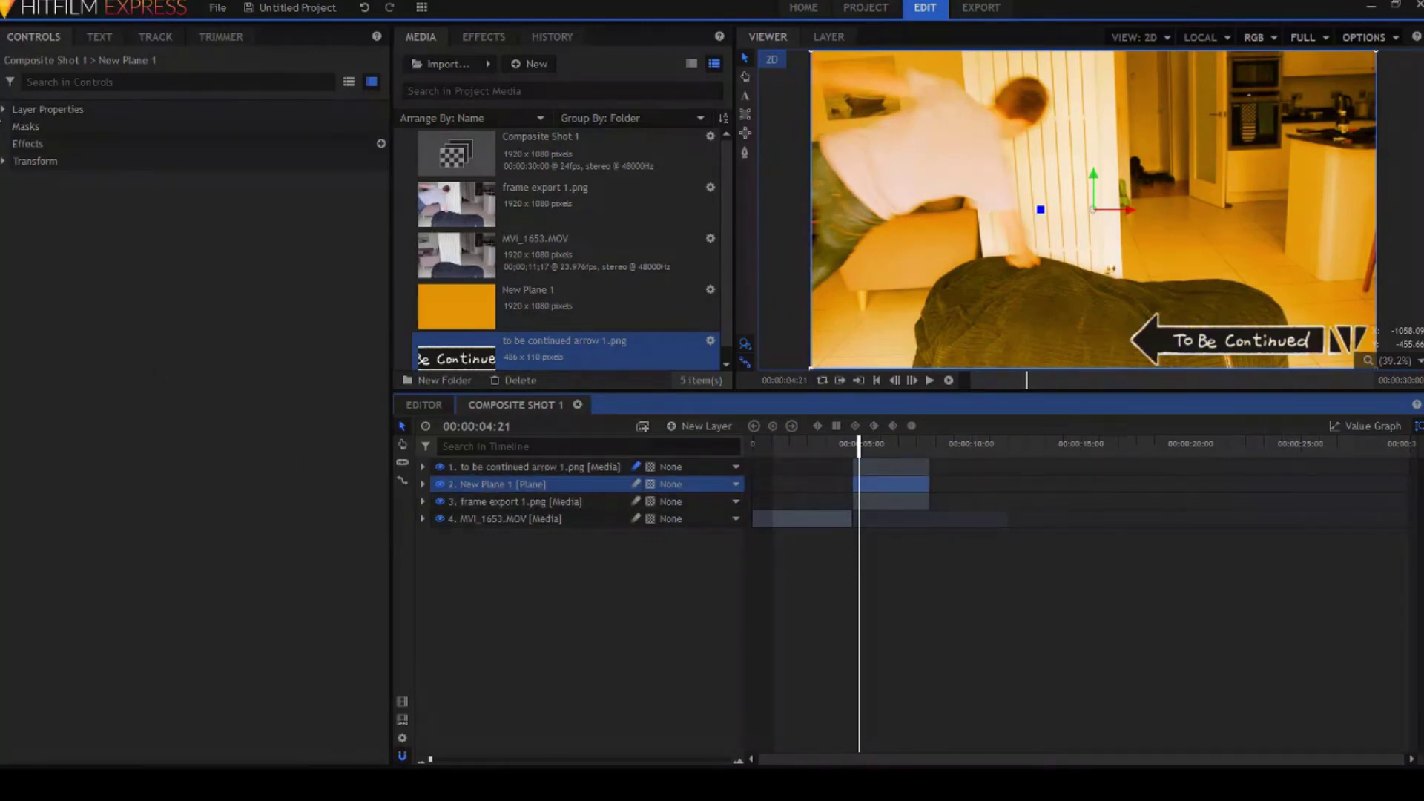
Set the orange plane layer's opacity to 49%.
click(4, 161)
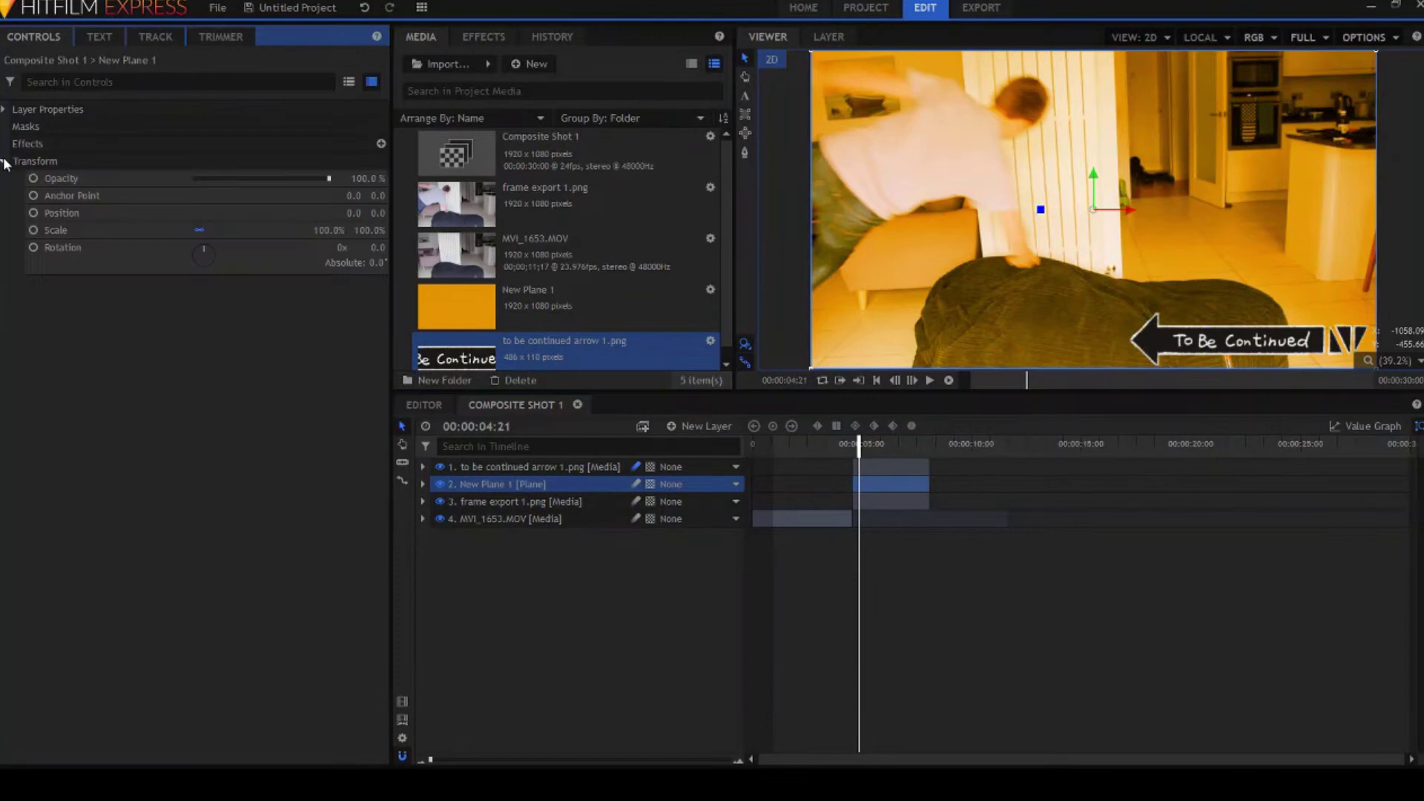
click(261, 178)
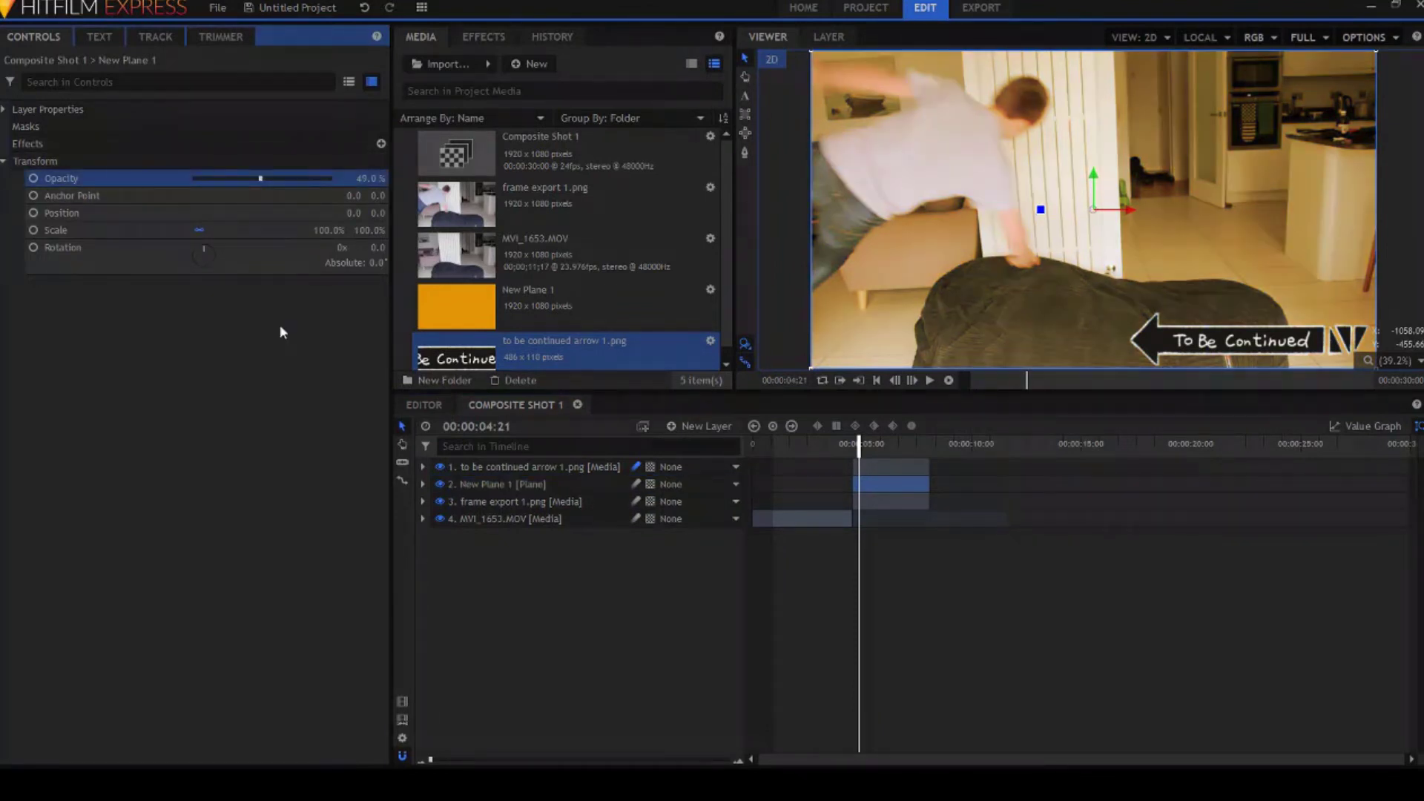
click(288, 483)
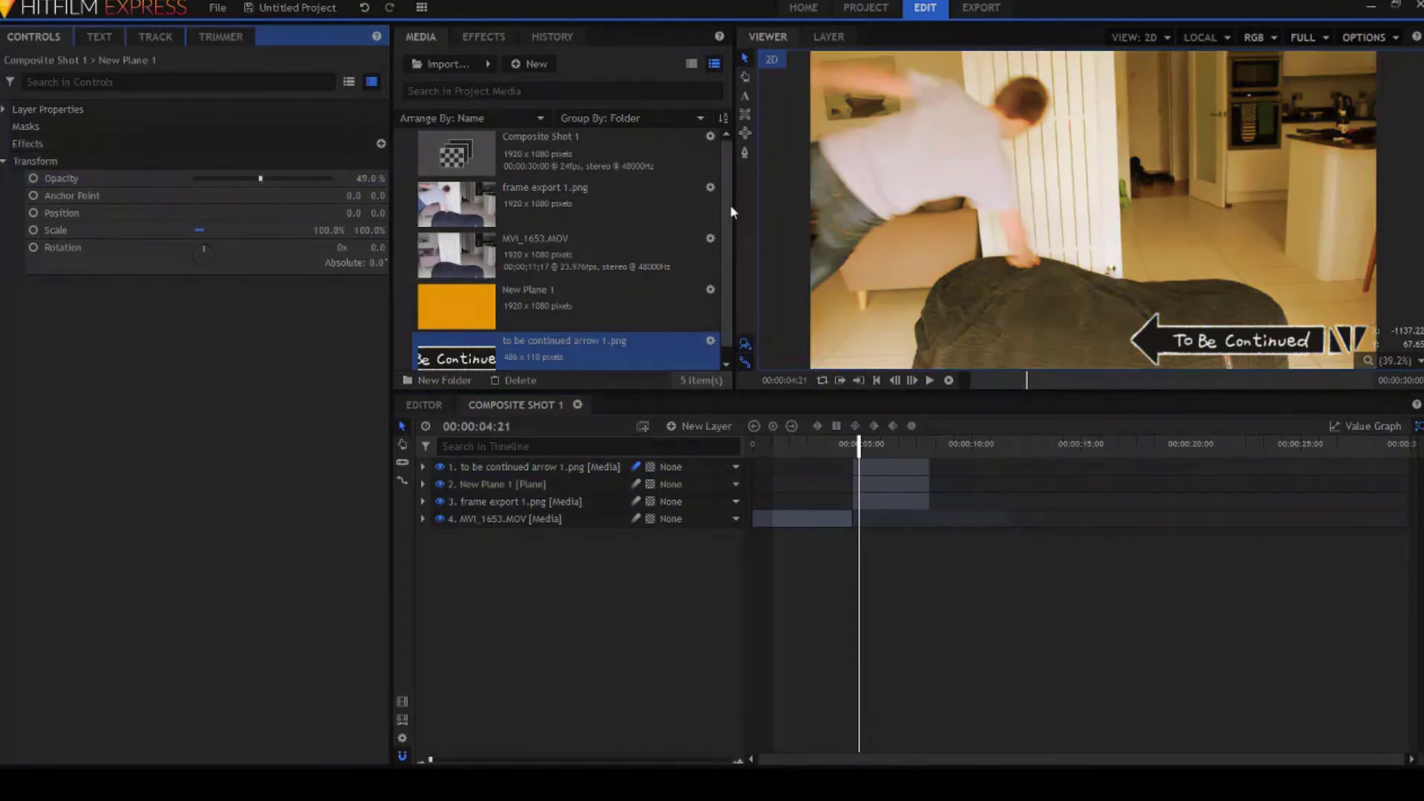
Add the To Be Continued song MP3 as the lowest layer, trim it to end with the freeze frame, and return to the start.
drag(730, 203, 732, 224)
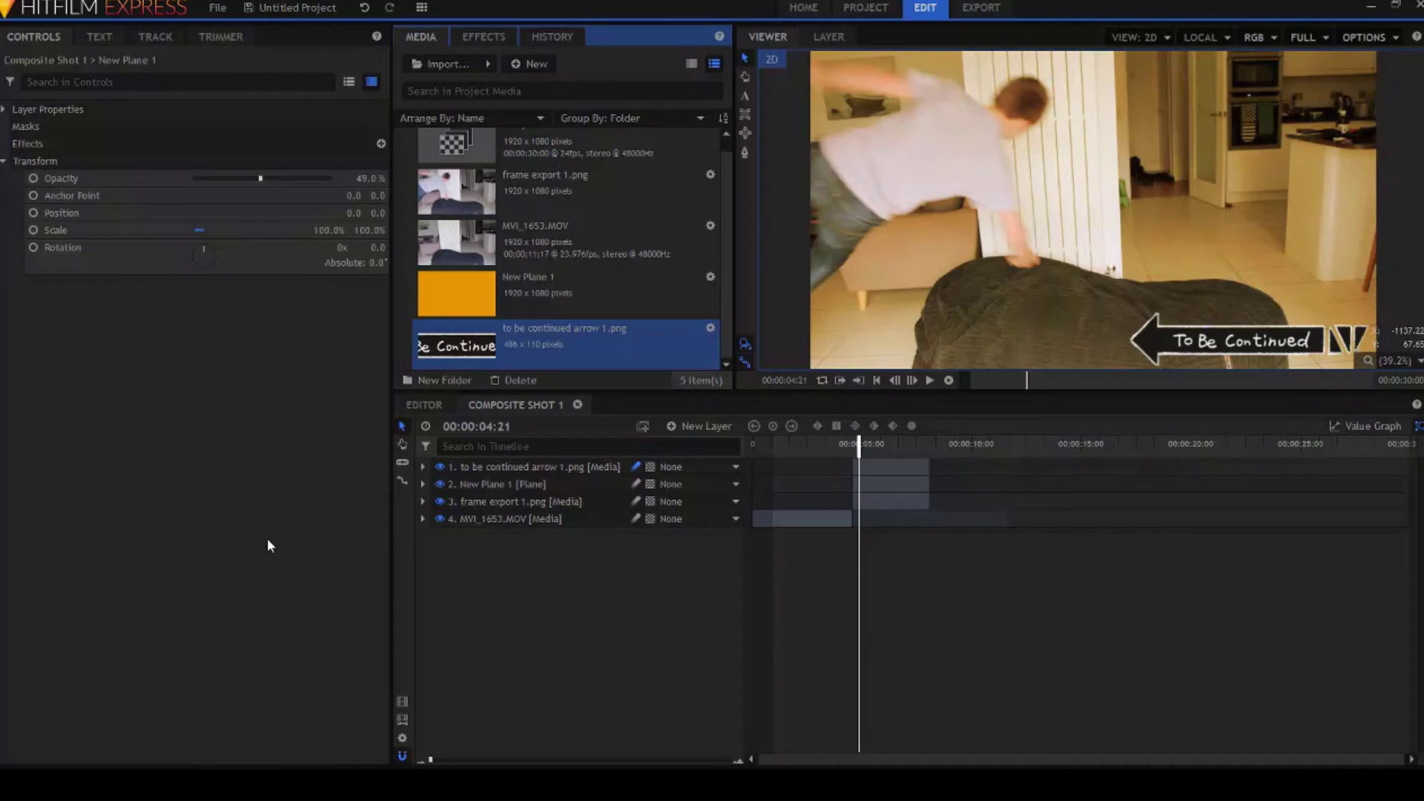
drag(575, 331, 755, 562)
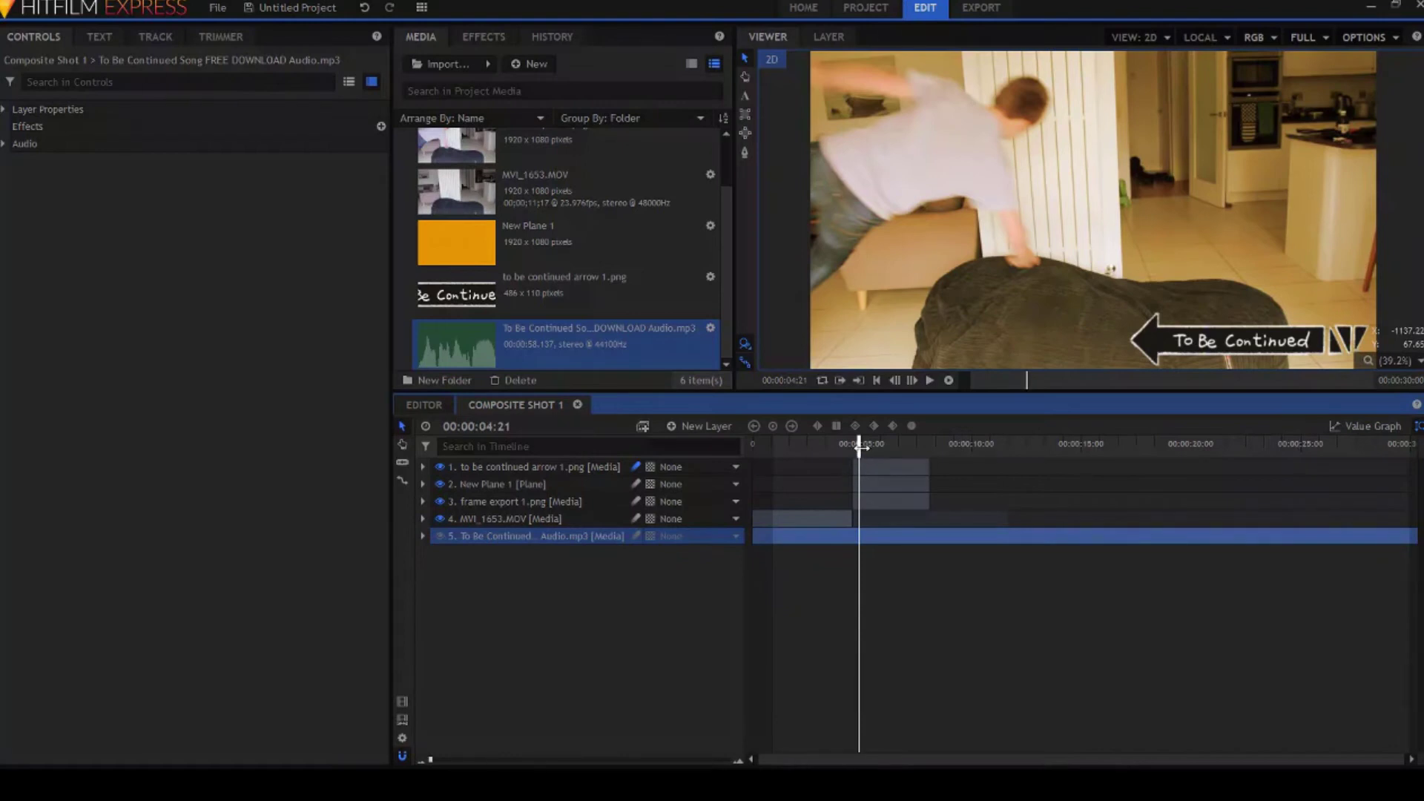
drag(925, 534, 930, 530)
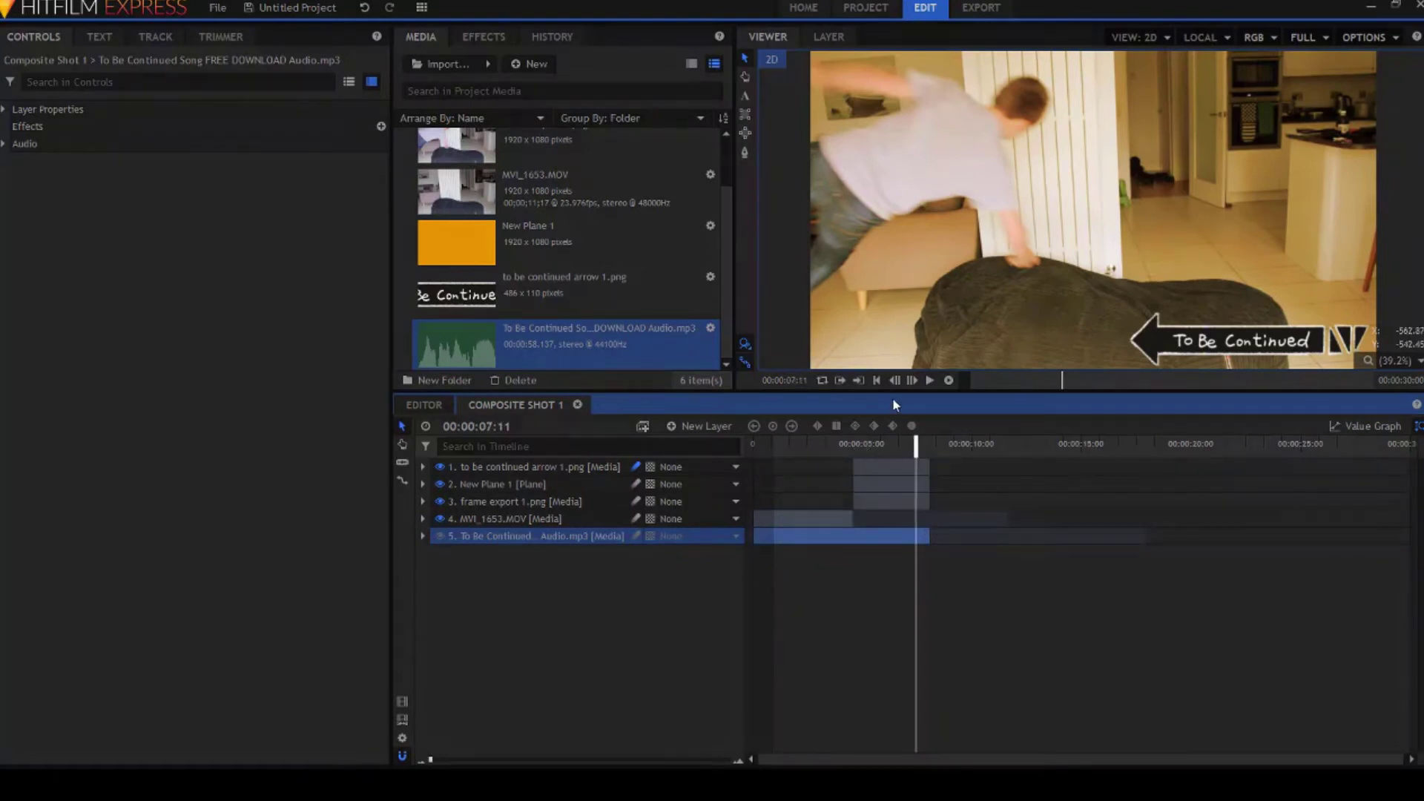
click(876, 380)
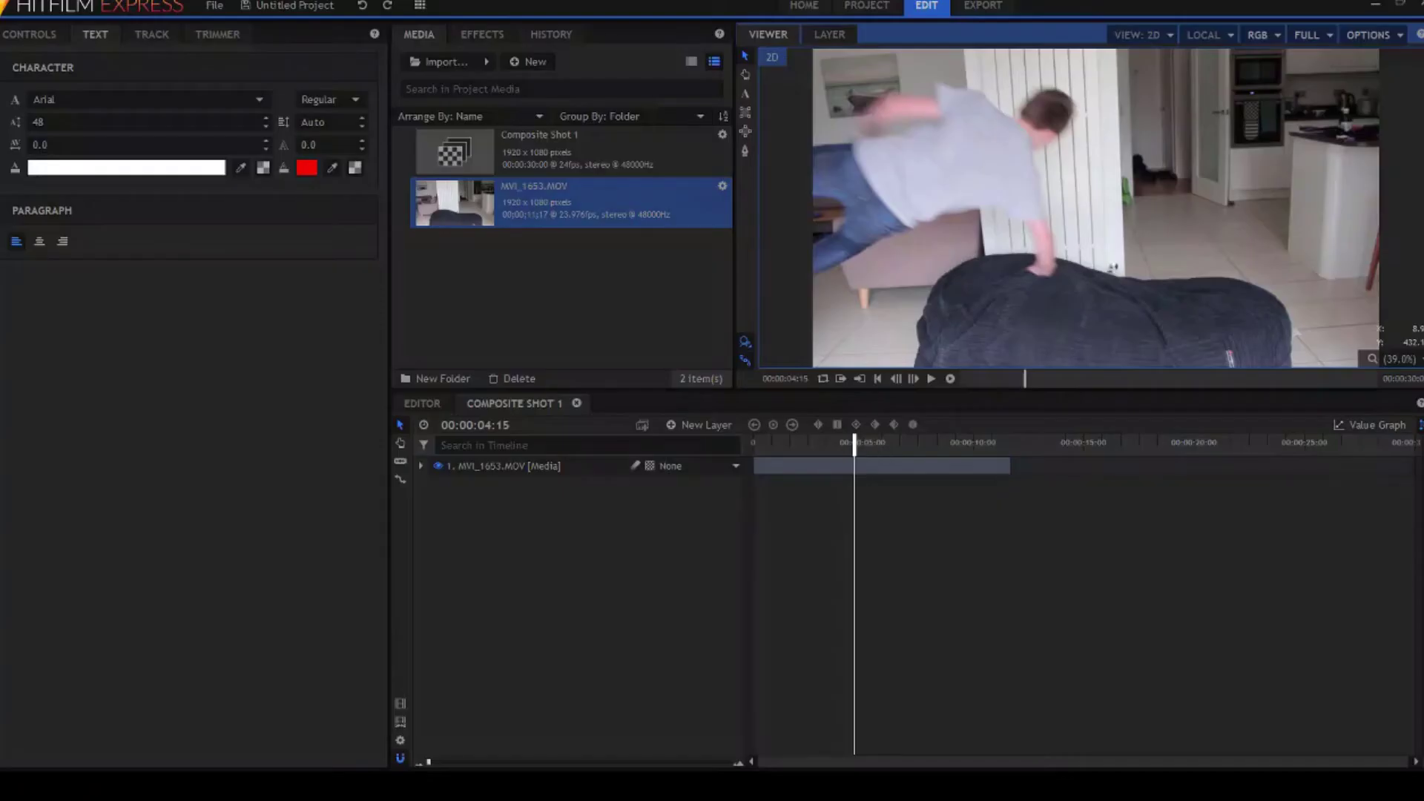
Slice MVI_1653.MOV at 00:00:04:15 and slice the remaining piece again at 00:00:04:18.
click(409, 457)
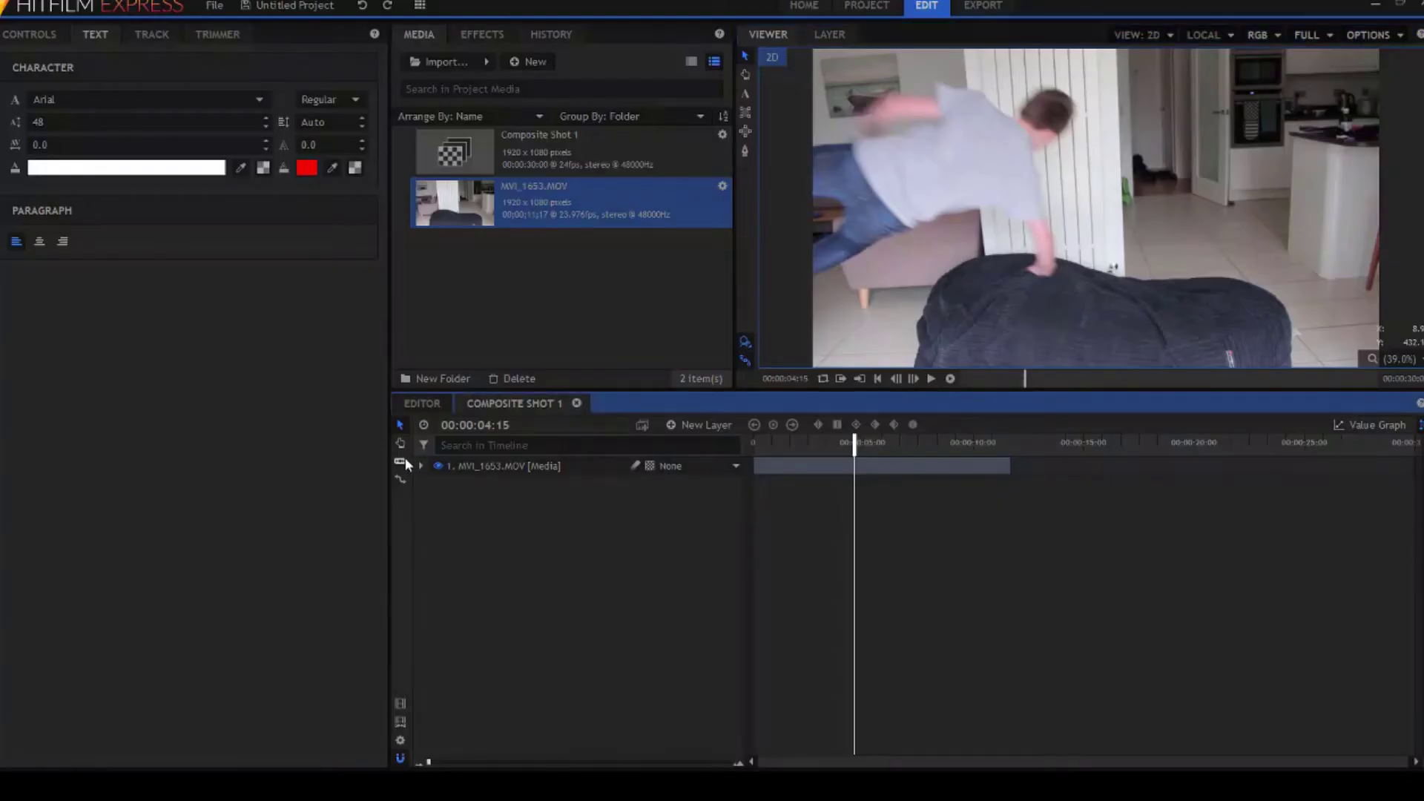
key(ctrl+d)
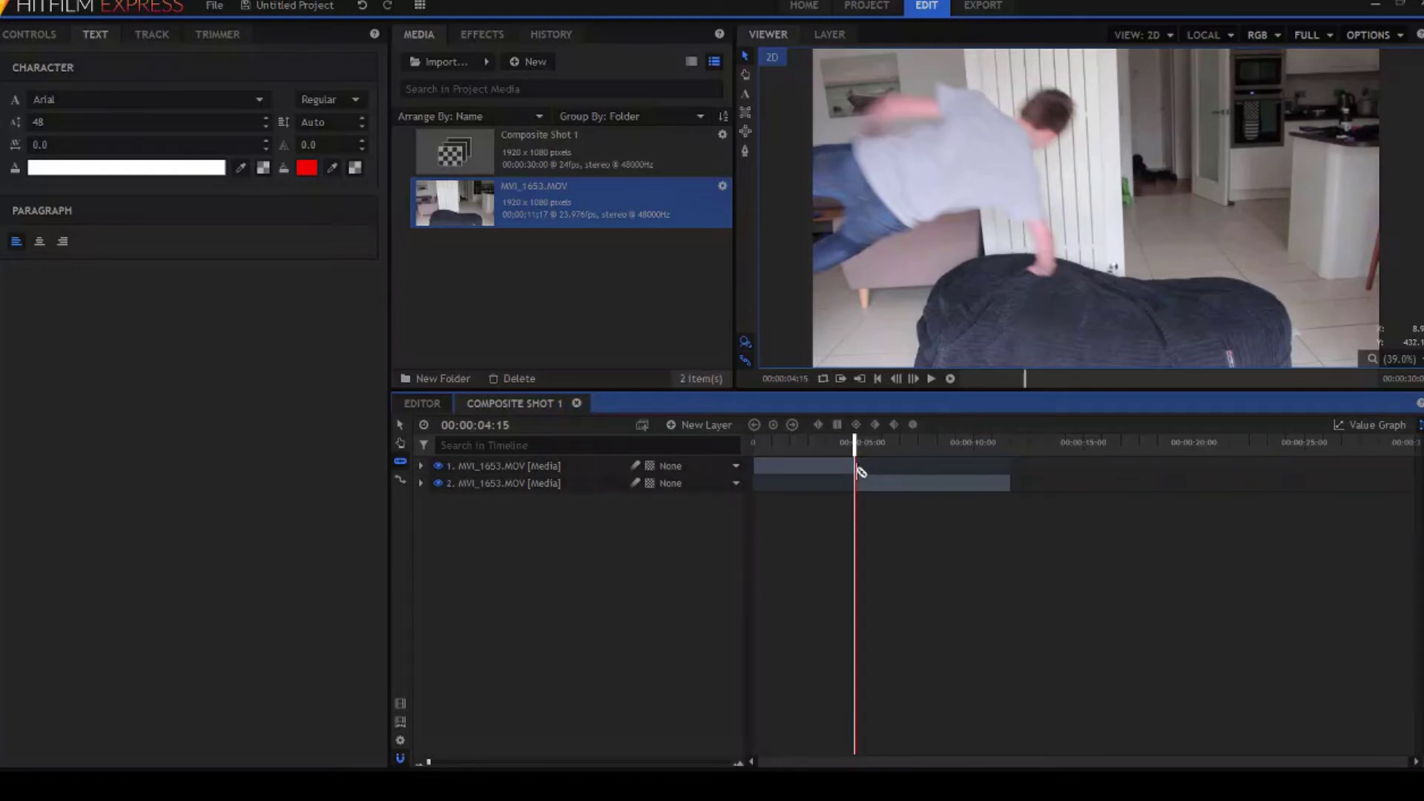
click(916, 379)
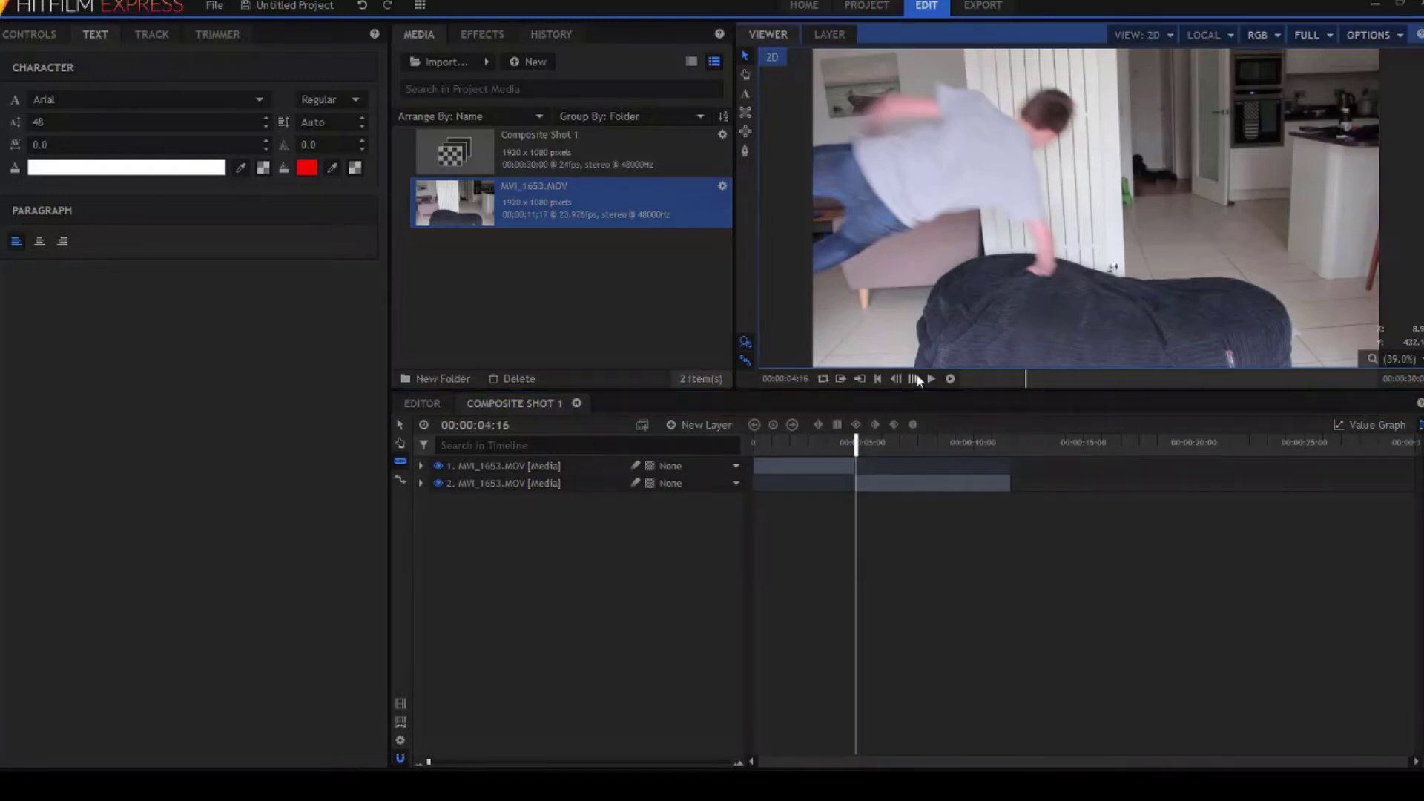
click(916, 379)
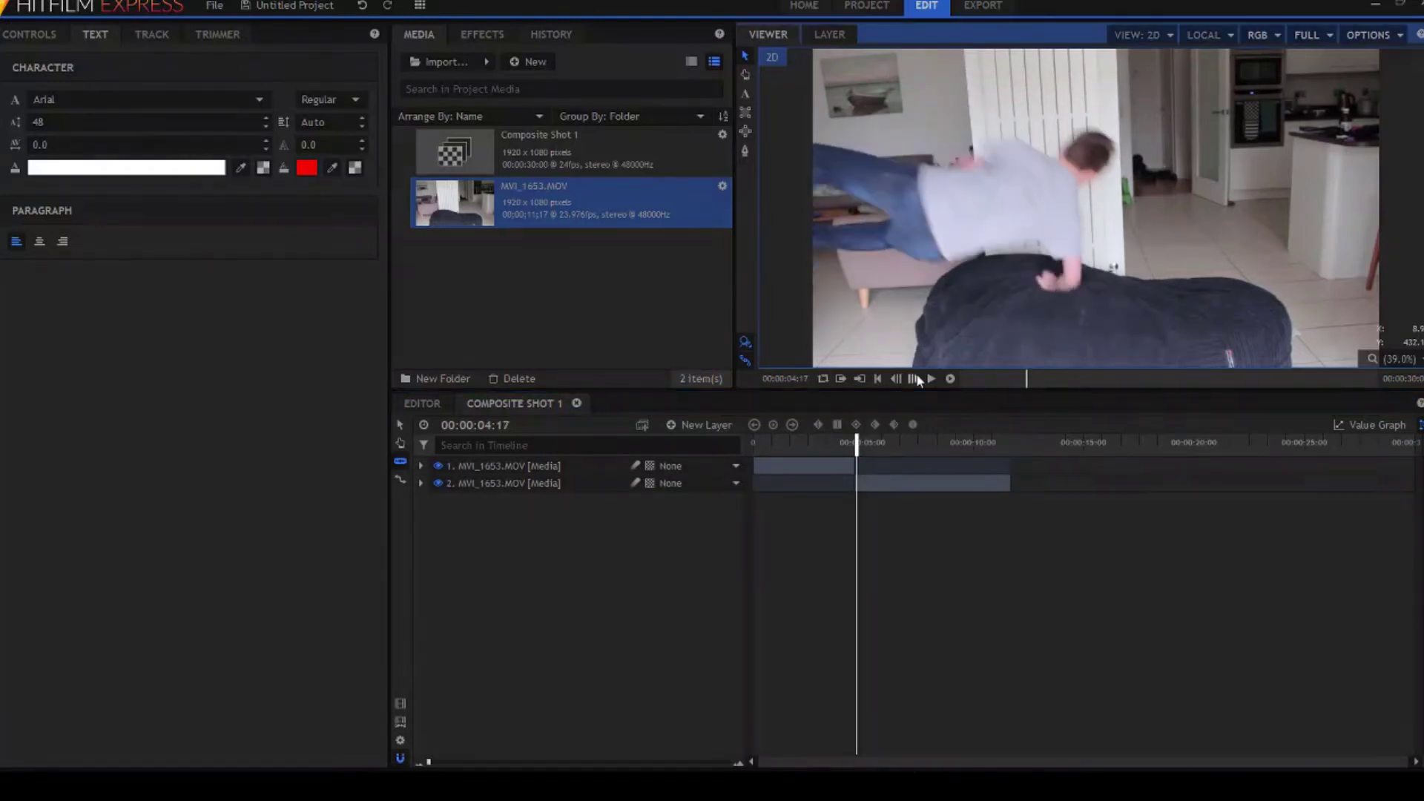
click(916, 379)
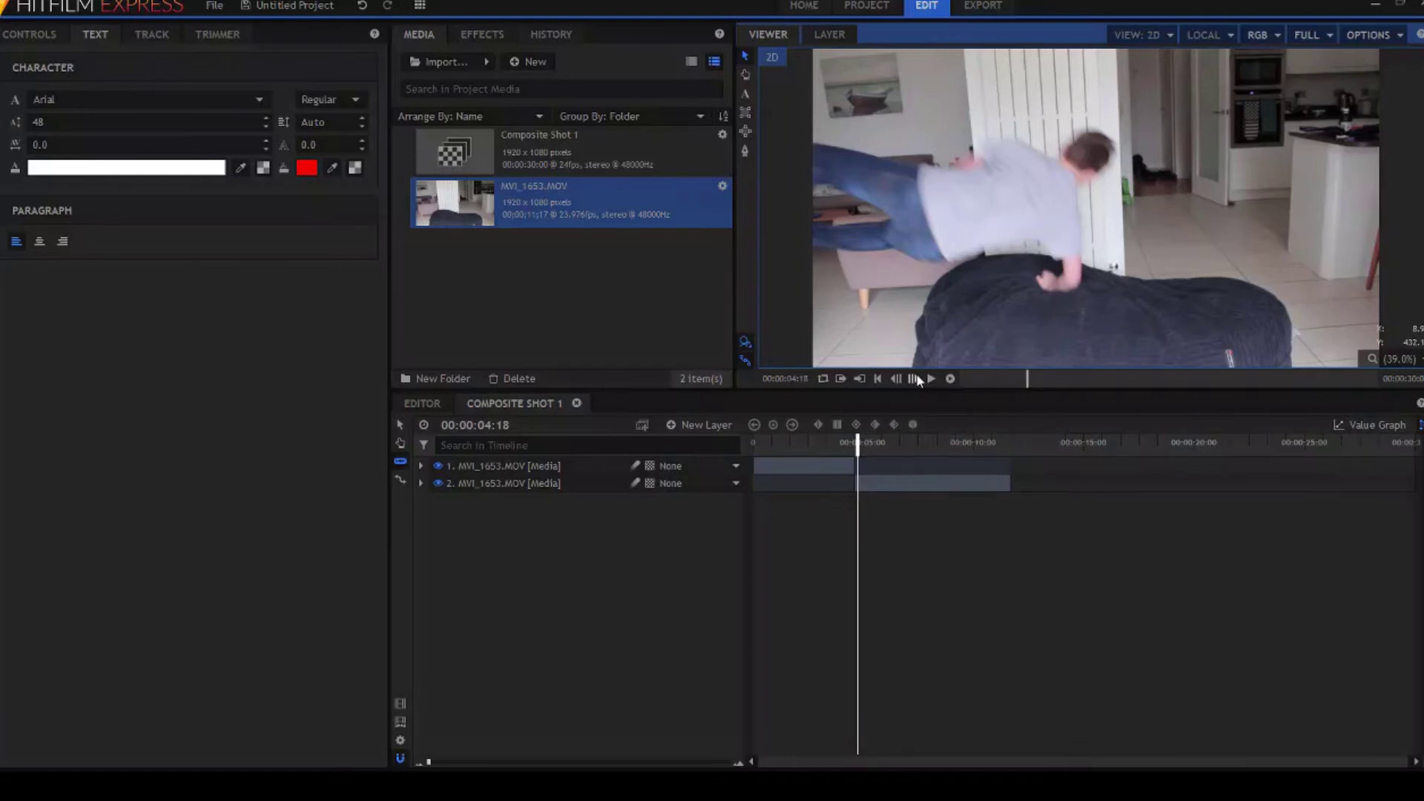
click(850, 487)
click(399, 422)
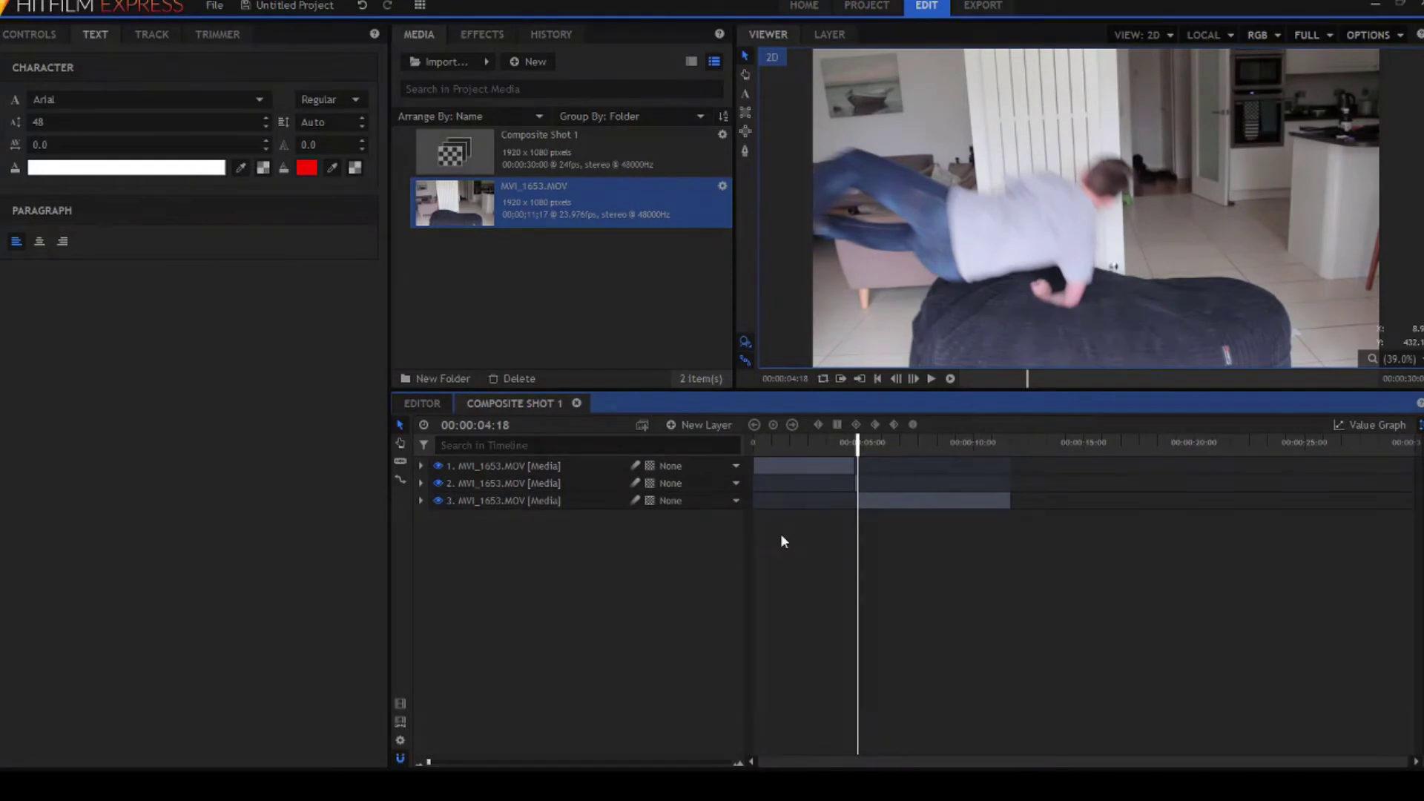
Delete the MVI_1653.MOV piece after 00:00:04:18, then import Shooting Stars meme template.mp4 and place it there as the lowest layer.
drag(1176, 621, 950, 503)
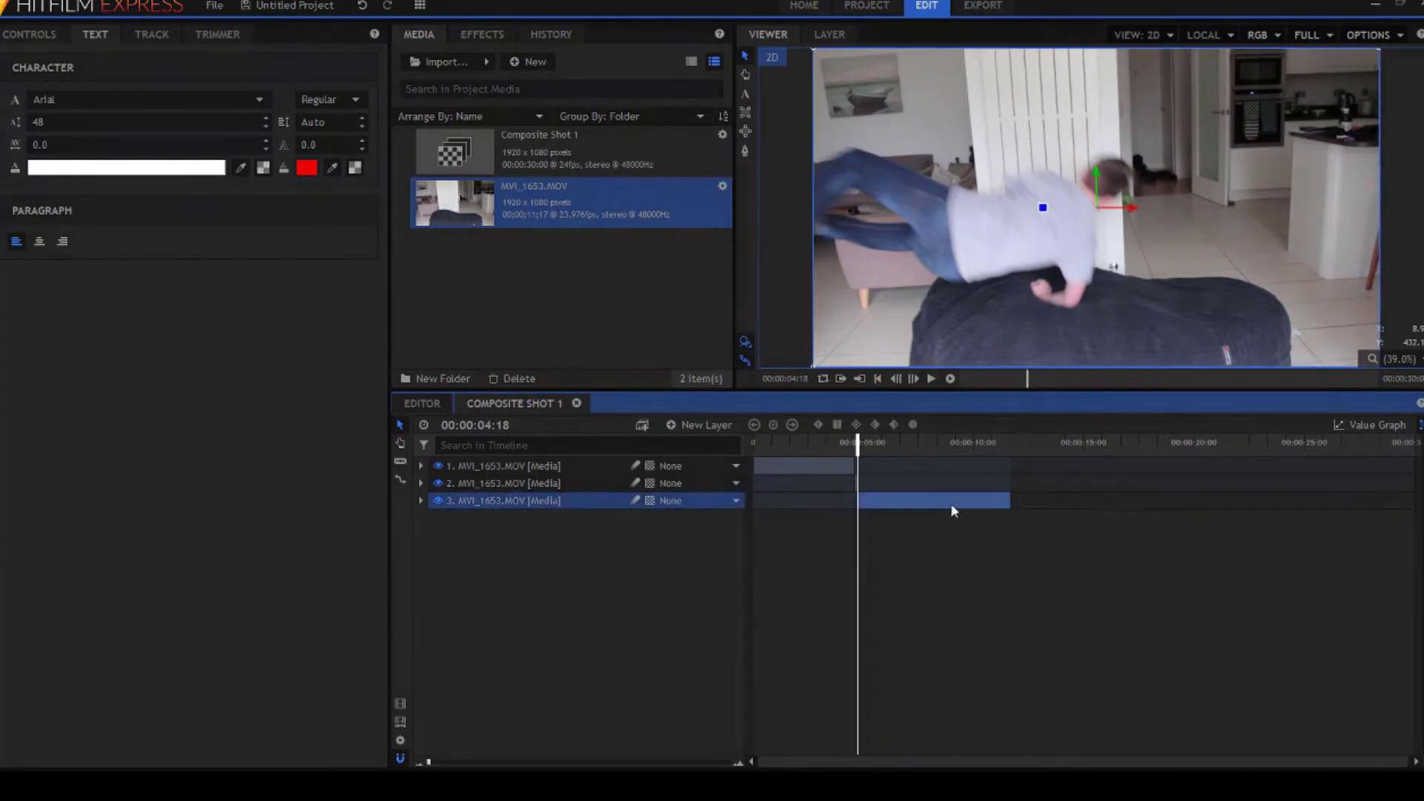
key(Delete)
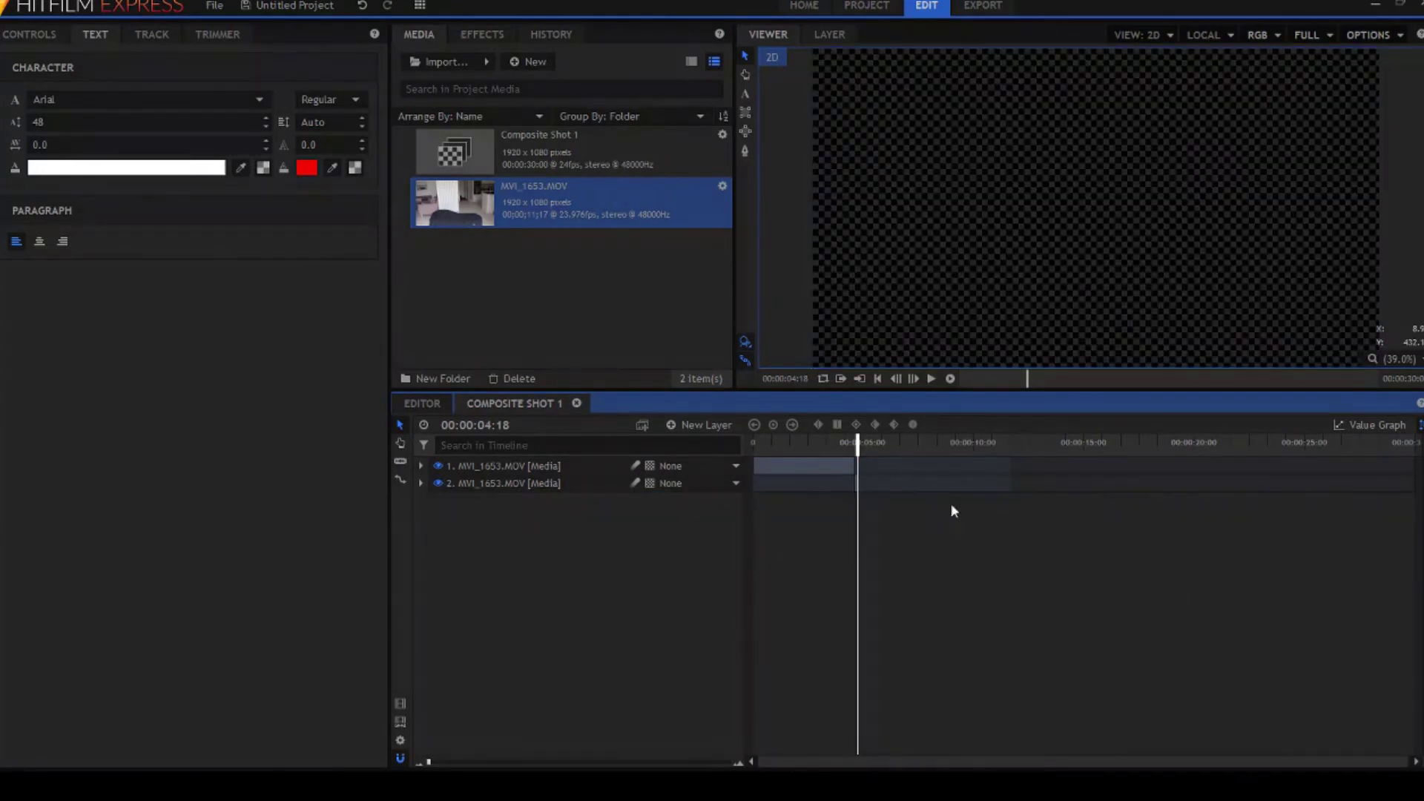
click(445, 67)
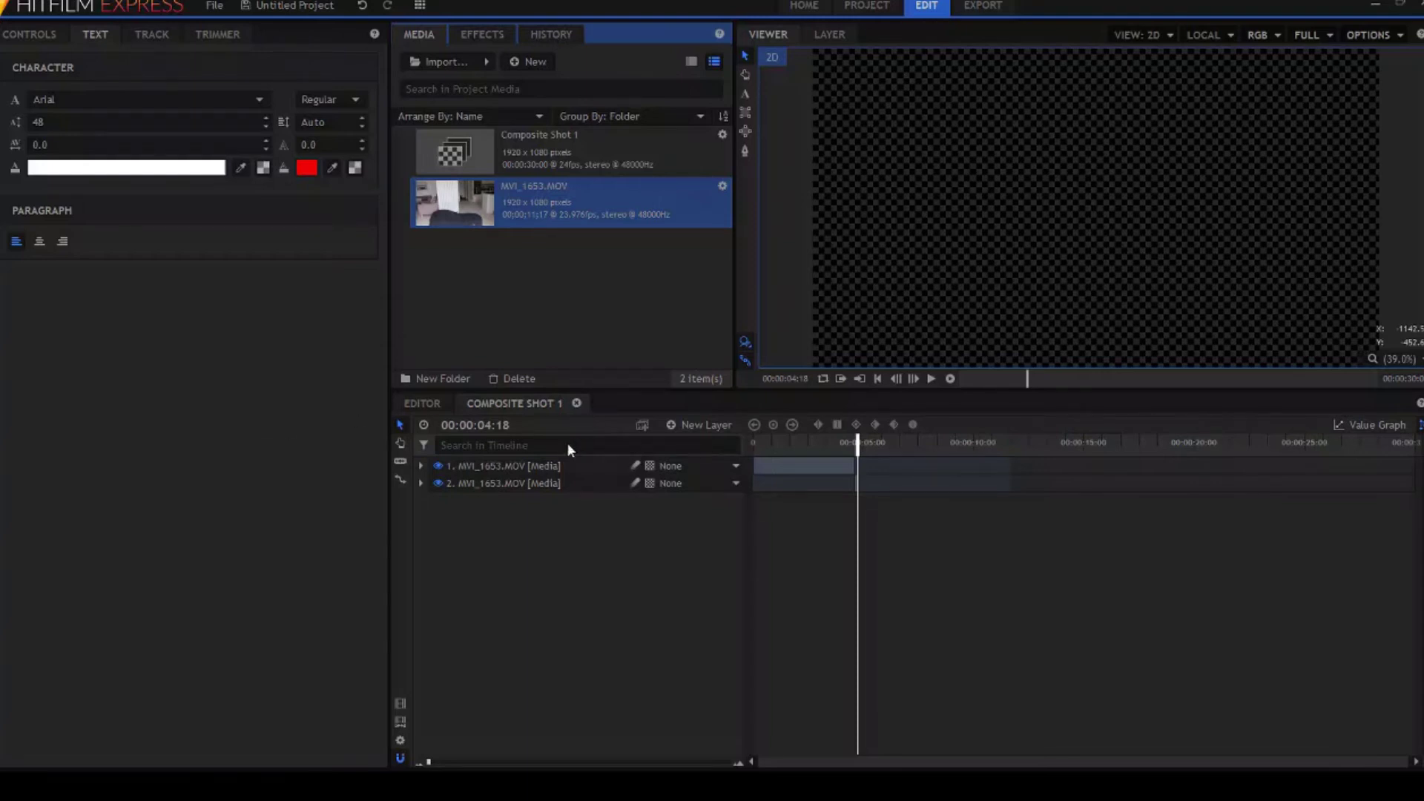
drag(578, 256, 857, 515)
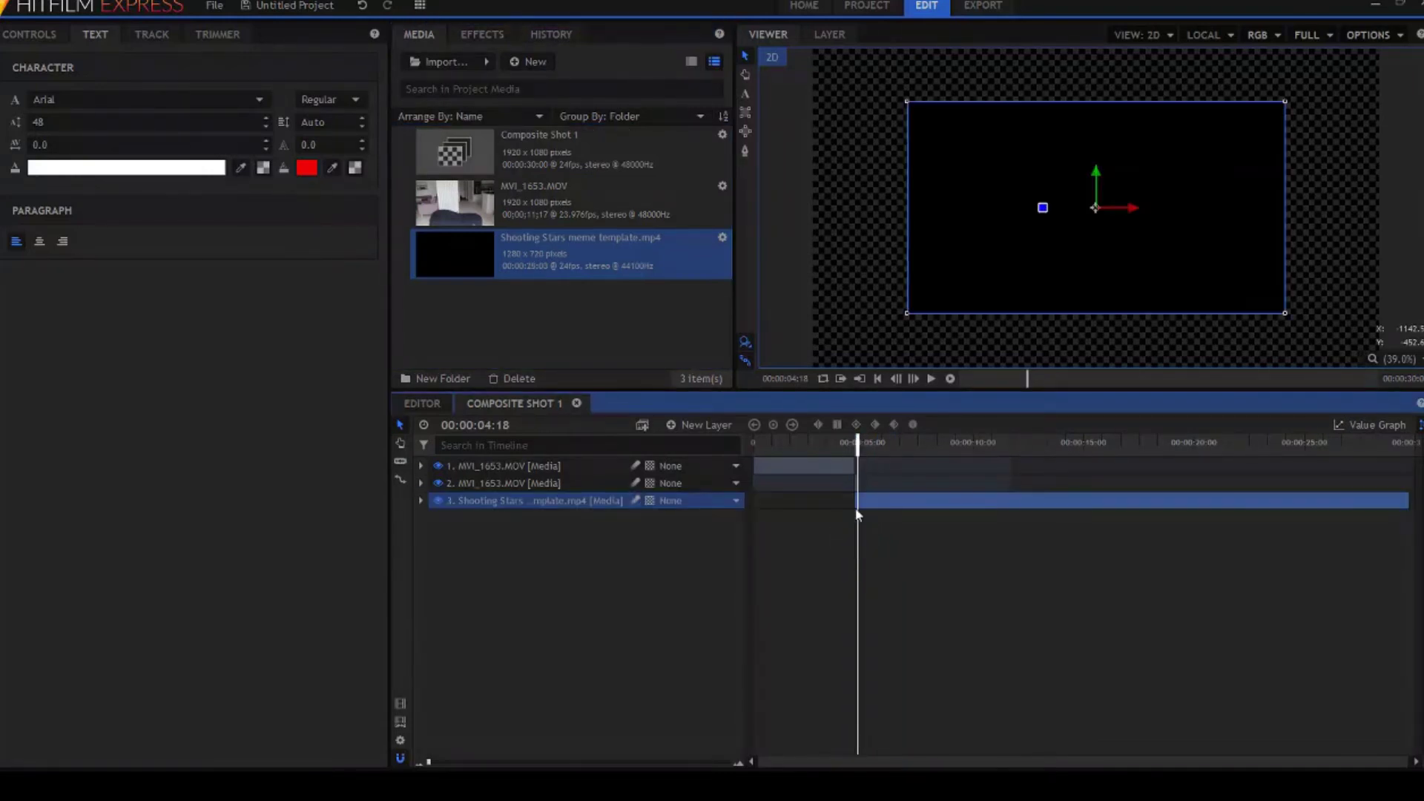
Trim the Shooting Stars template's opening up to 00:00:08:16 and slide the layer back to start with the second MVI_1653.MOV piece.
drag(860, 452, 1006, 450)
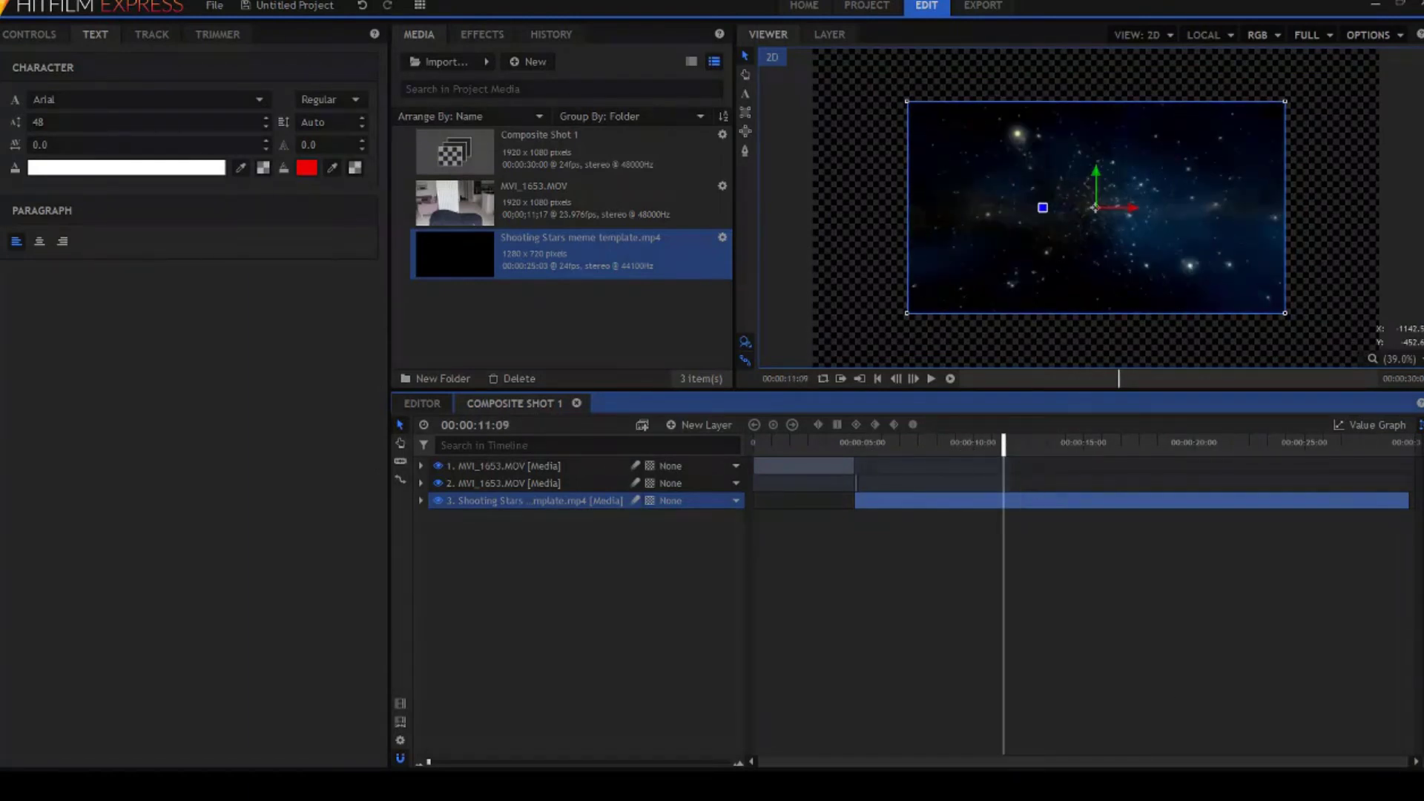
drag(1004, 442, 938, 444)
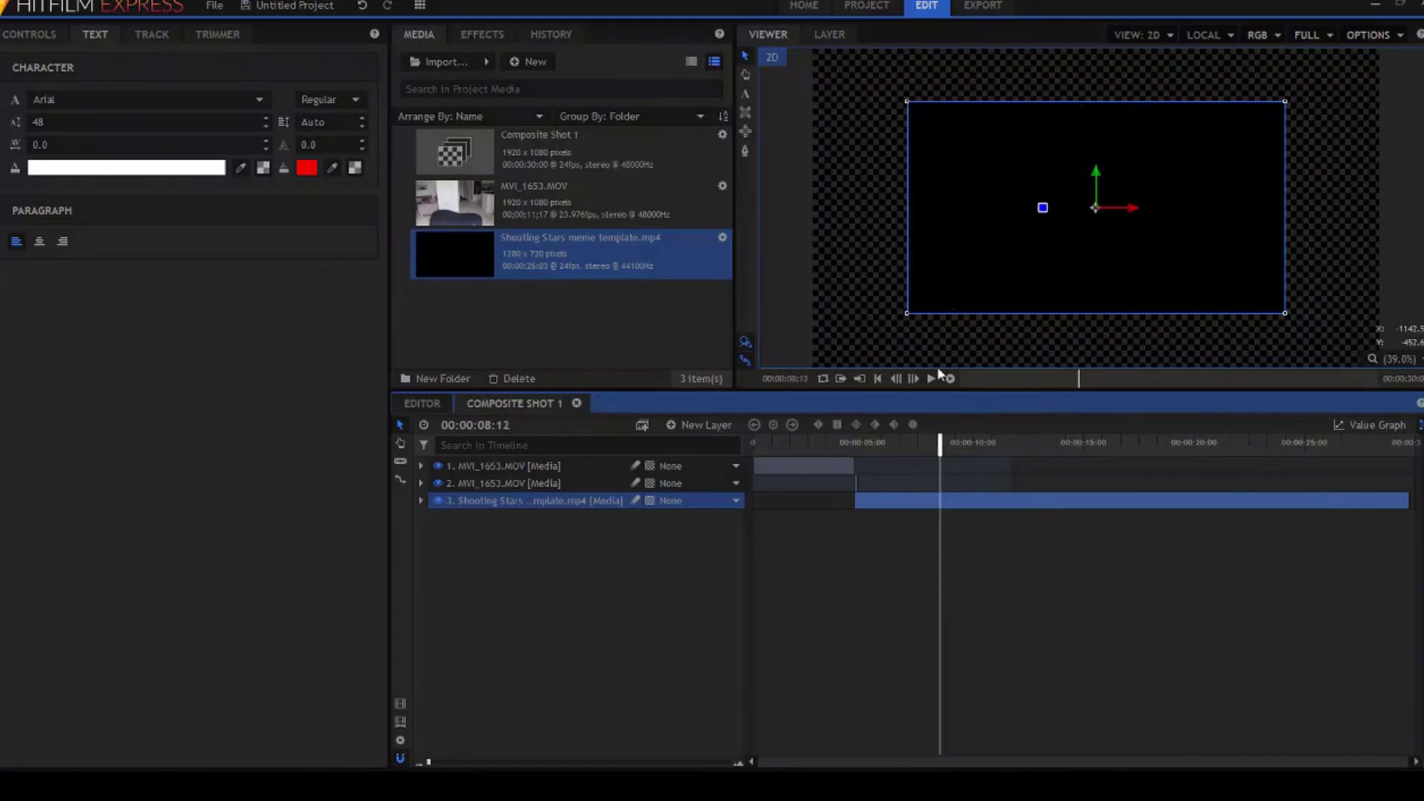
click(913, 379)
click(913, 379)
click(914, 379)
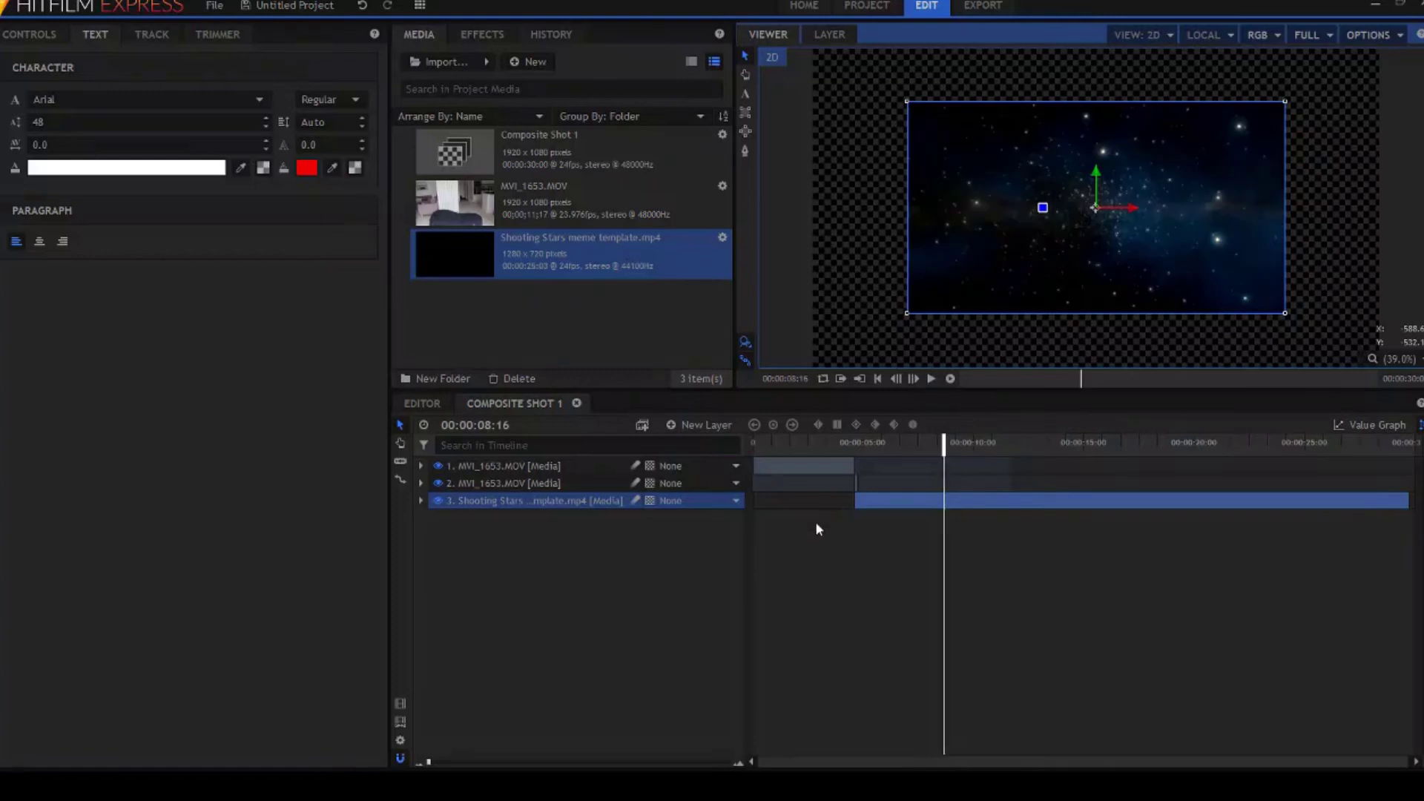
drag(855, 511, 889, 502)
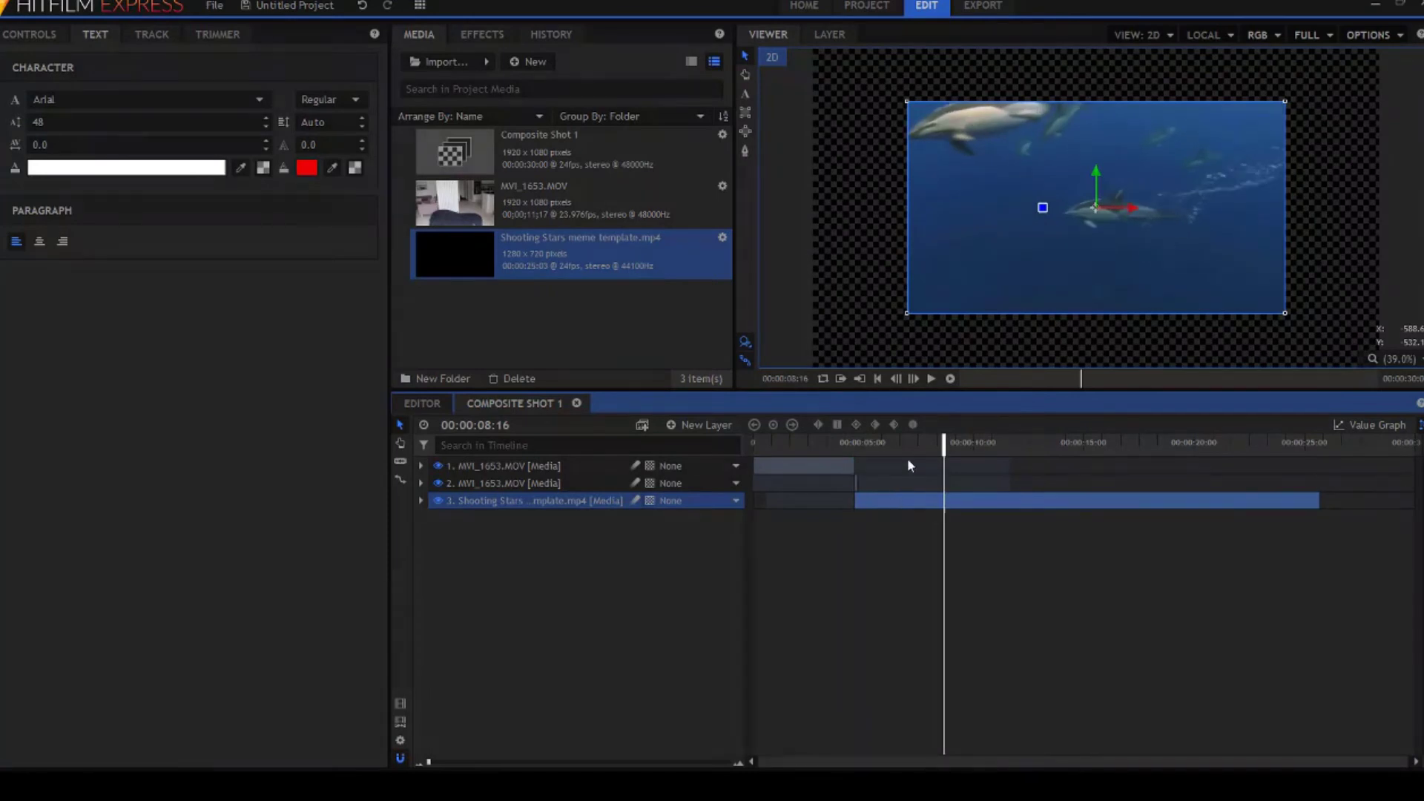
Return to the start of the Shooting Stars template layer and scale it up to fill the frame.
drag(944, 443, 853, 454)
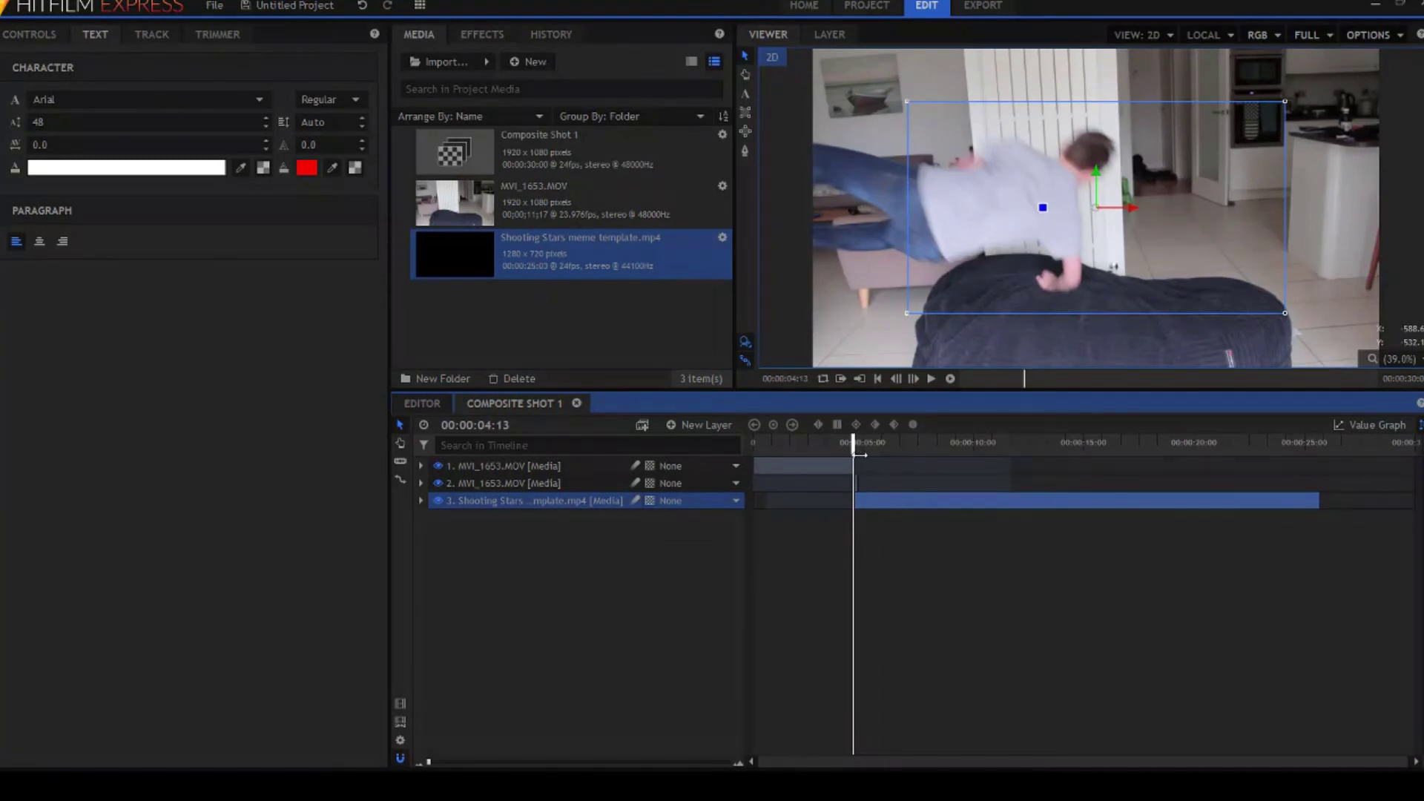
drag(859, 454, 862, 453)
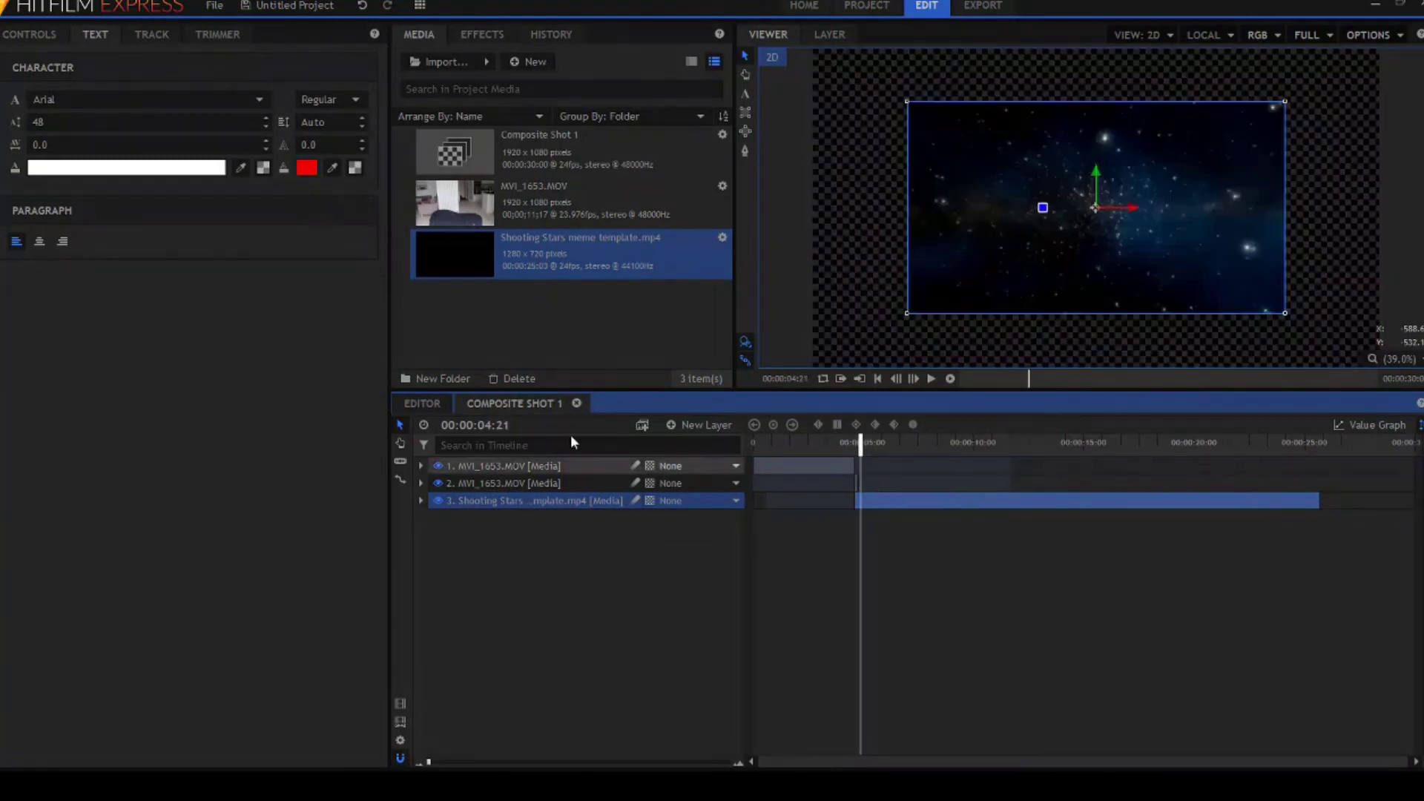
click(30, 34)
On the second MVI_1653.MOV layer at 00:00:04:15, start a pen mask along the underside of the jumping man, from his leg around his supporting arm.
click(541, 483)
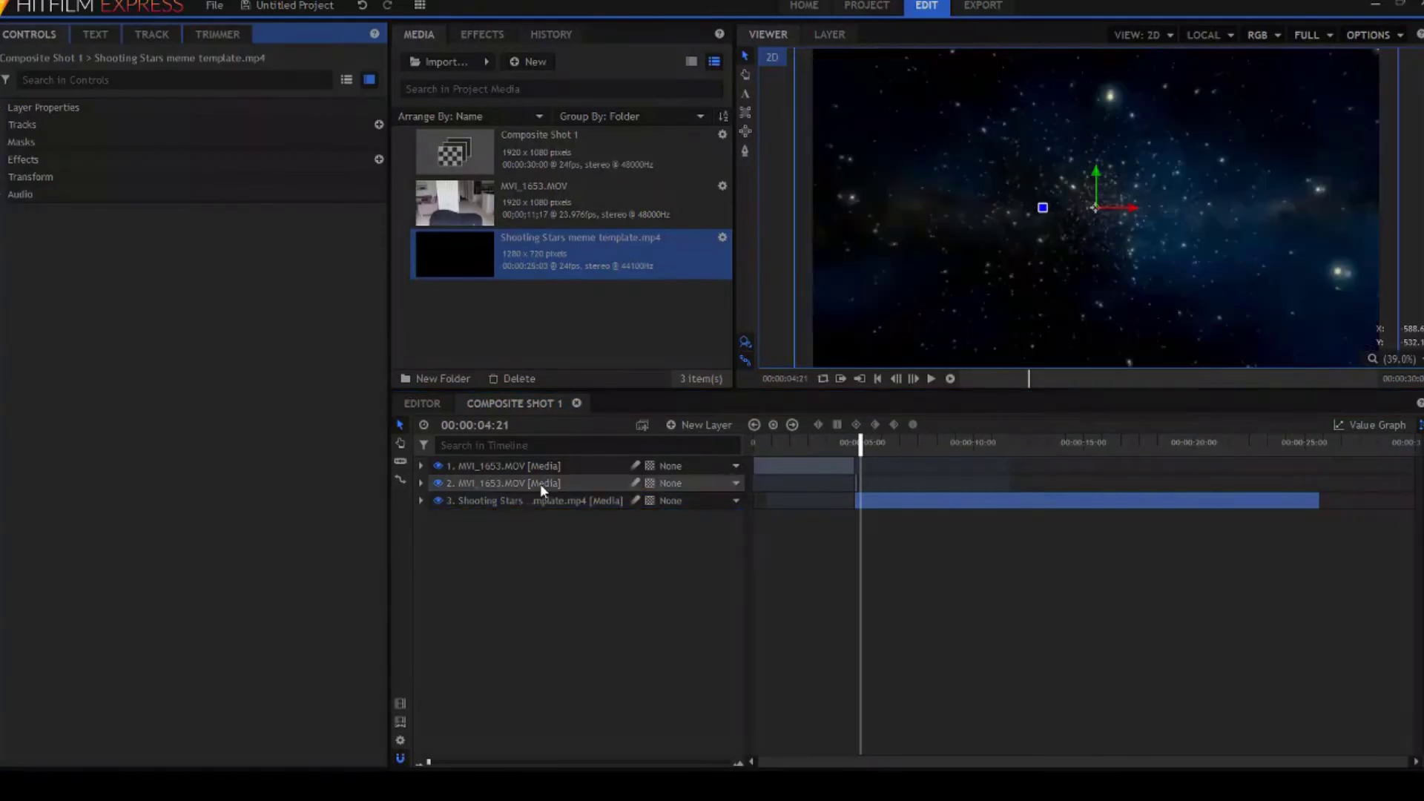
drag(861, 445, 854, 444)
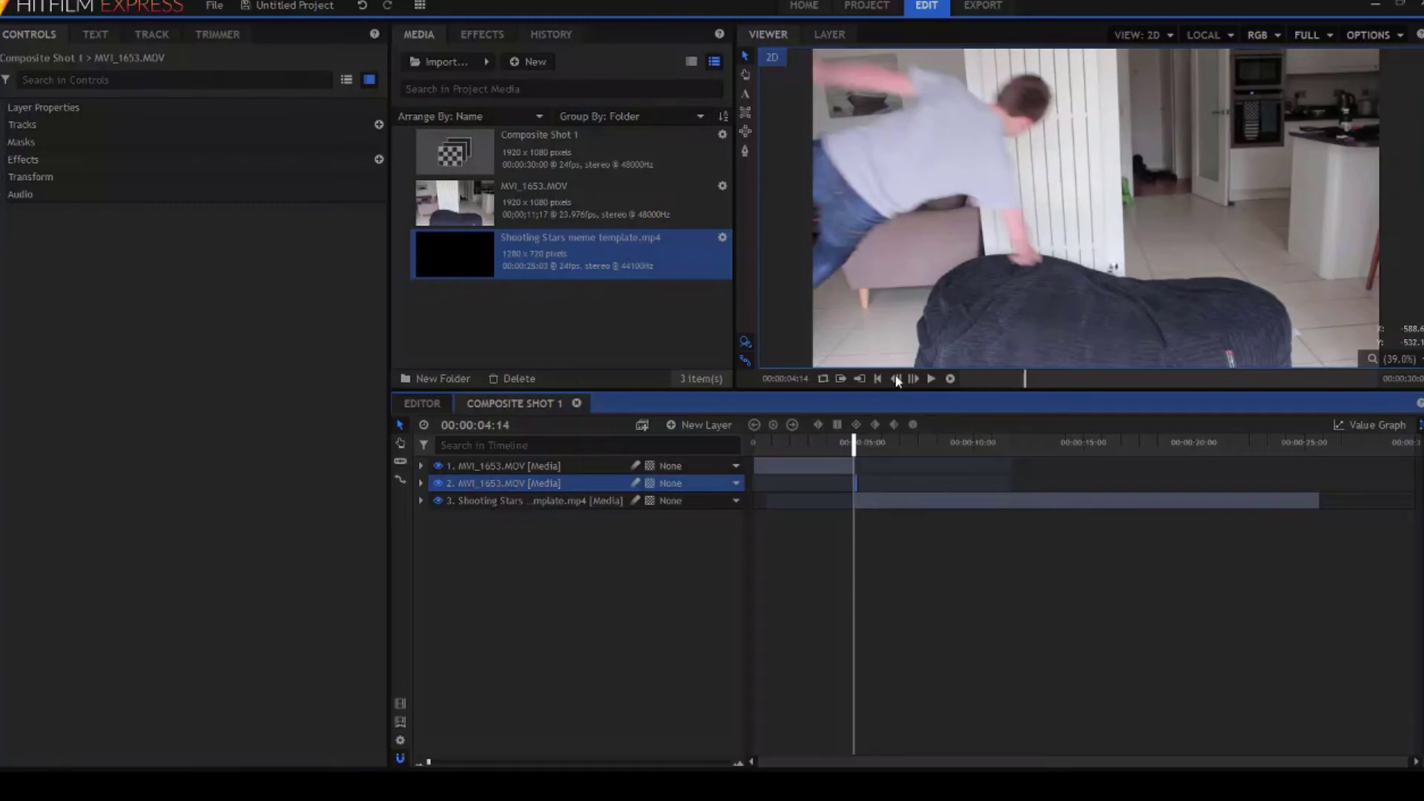
click(915, 379)
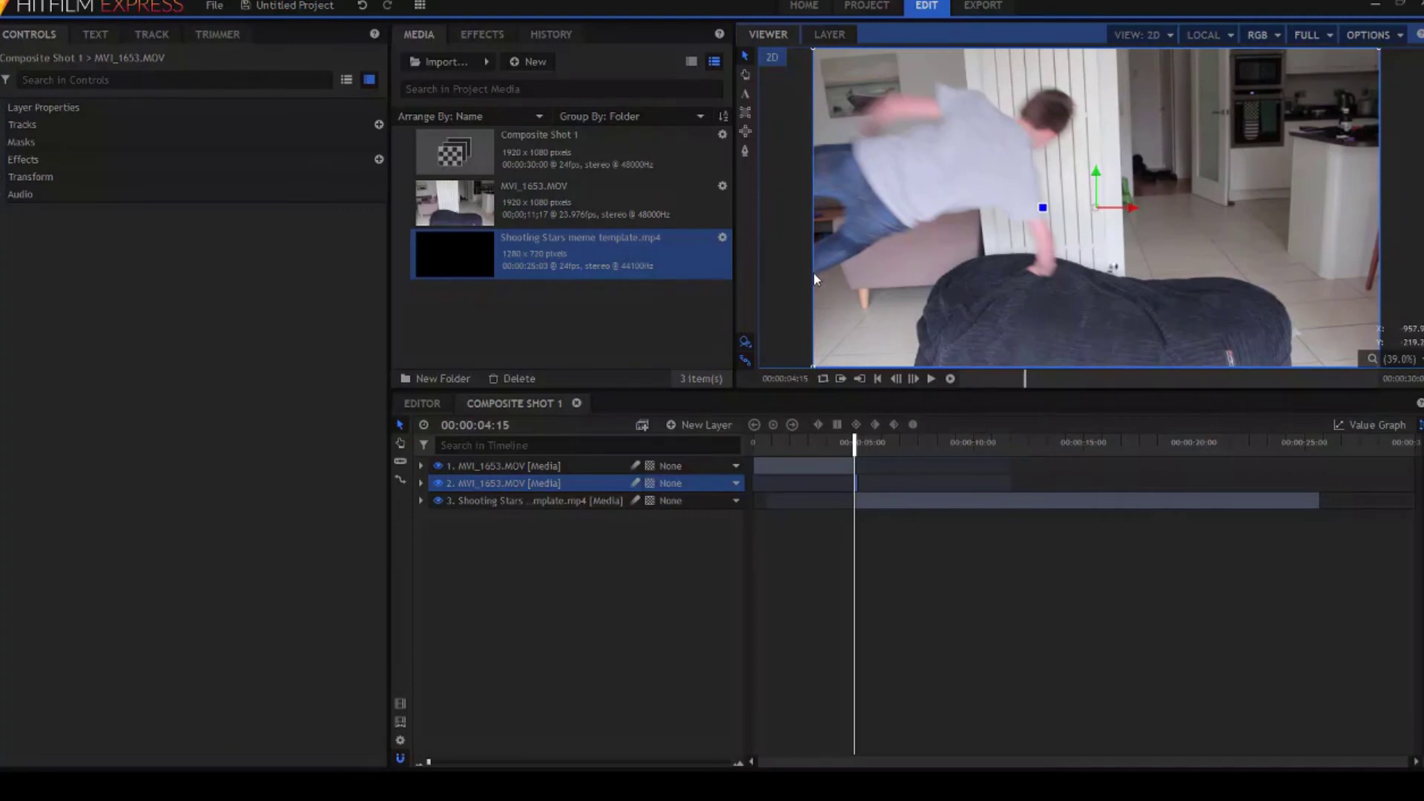
scroll(813, 274, up, 5)
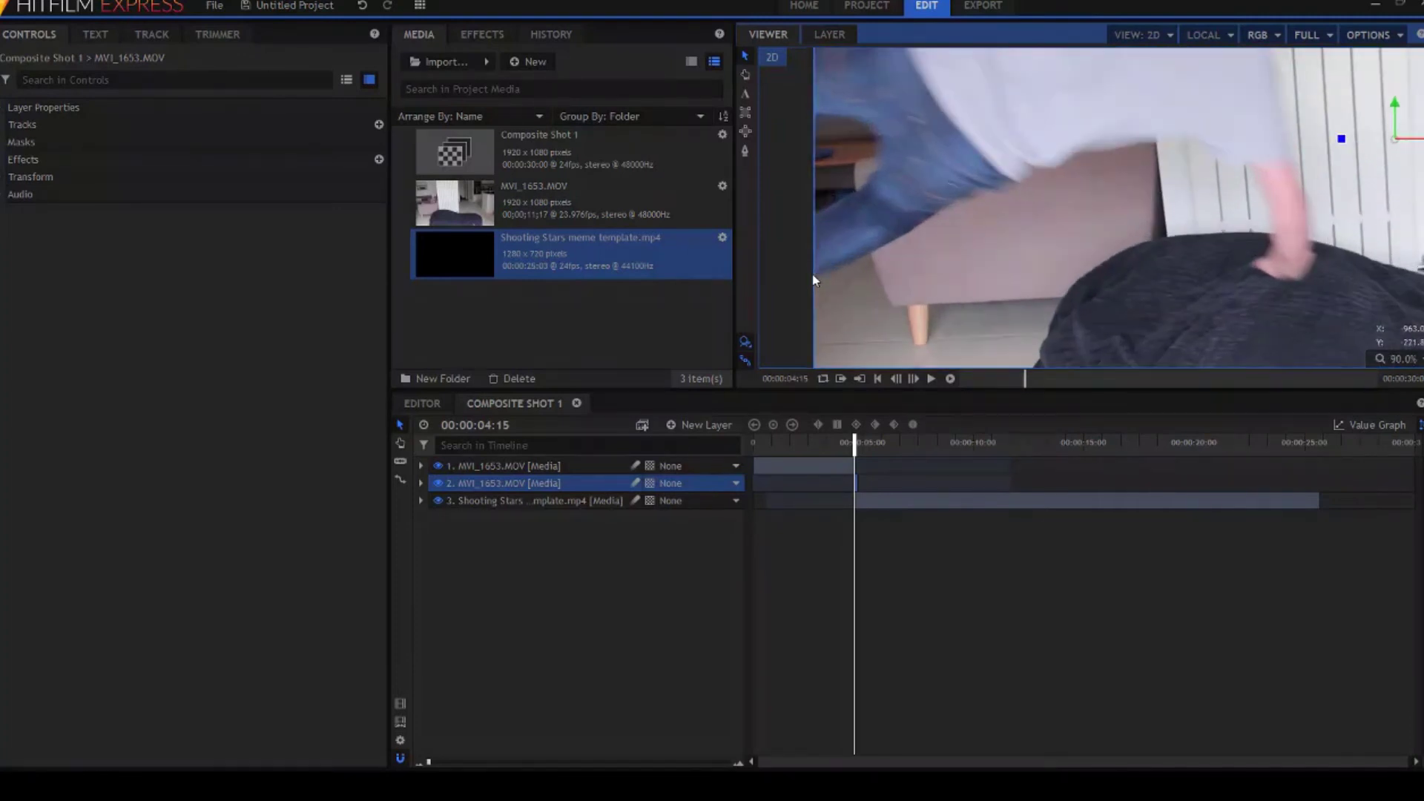
click(743, 152)
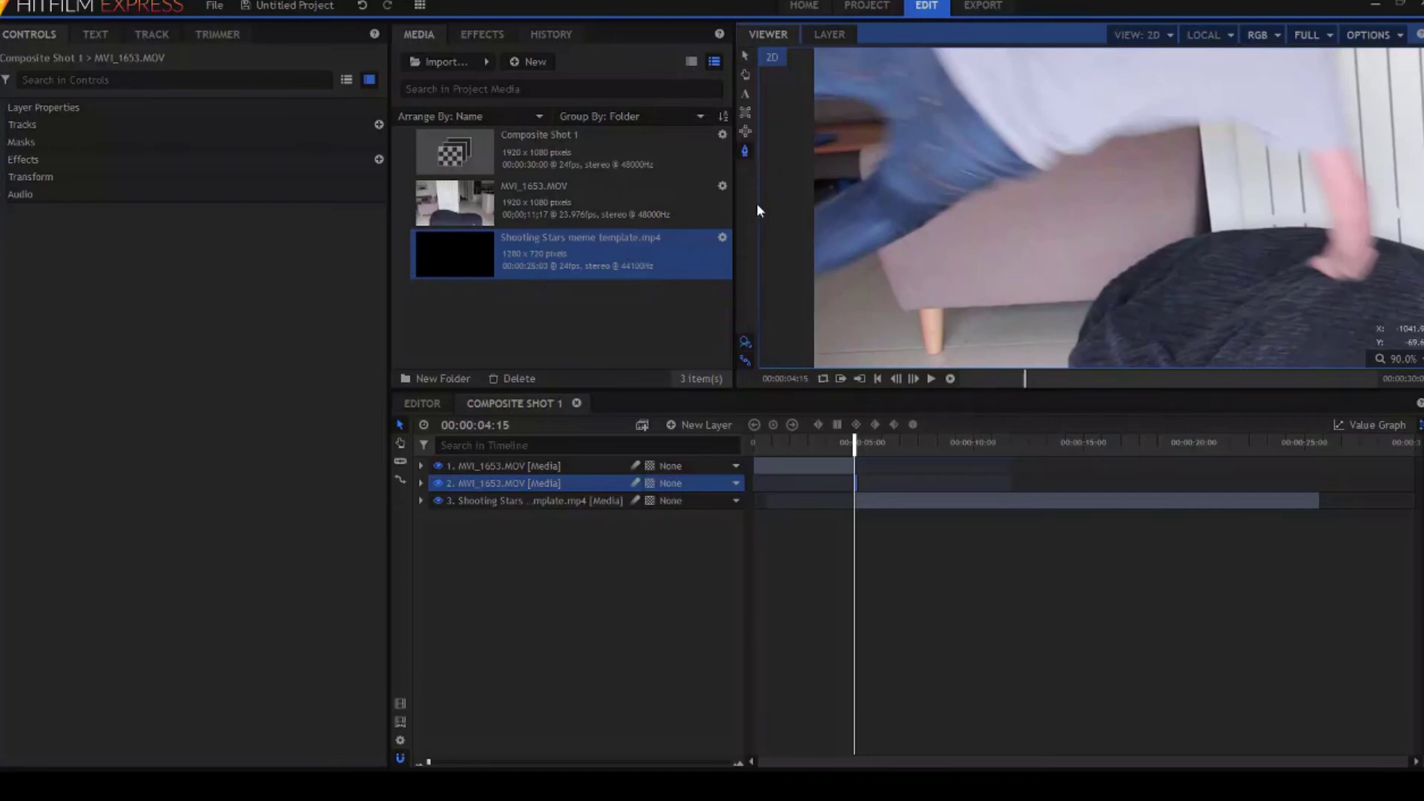
click(799, 283)
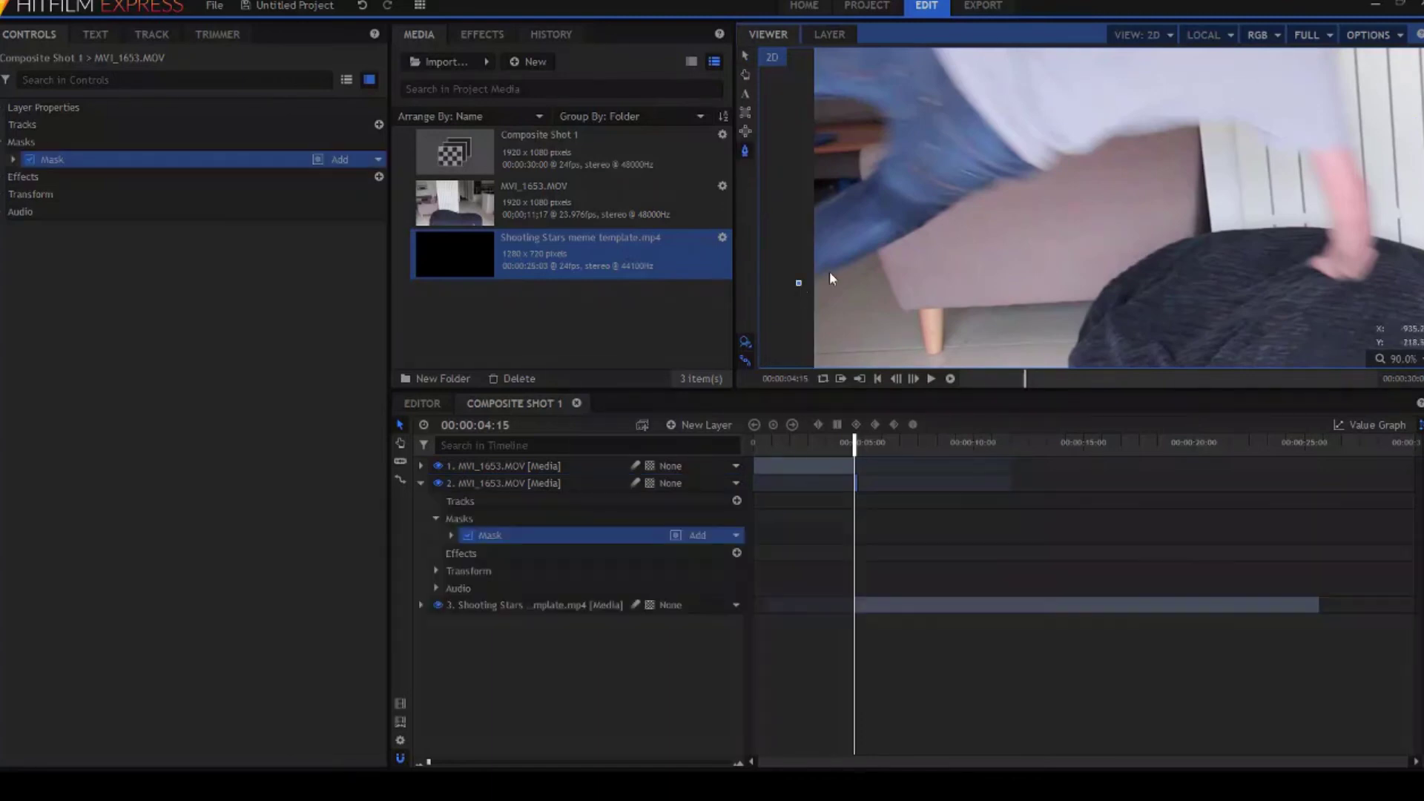
mouse_move(839, 270)
mouse_down()
mouse_move(992, 181)
mouse_move(1198, 118)
mouse_up()
click(1227, 117)
click(1258, 127)
click(1375, 249)
click(1347, 126)
click(1347, 90)
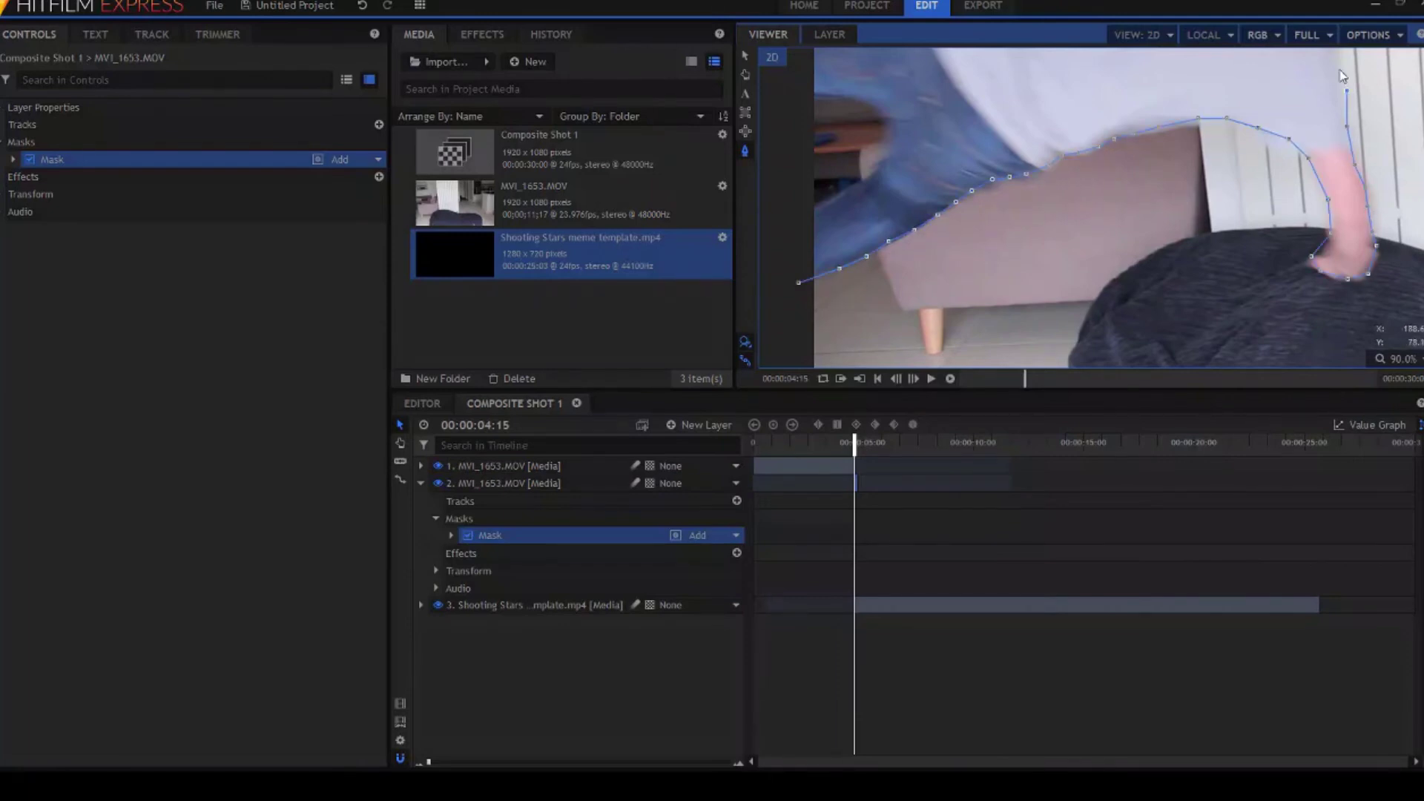
Continue the mask around the man's head, back and legs and close it at its starting point.
drag(1339, 68, 1279, 300)
click(1267, 267)
click(1258, 235)
mouse_move(1265, 222)
mouse_down()
mouse_move(1332, 162)
mouse_move(1250, 114)
mouse_move(1162, 104)
mouse_move(1122, 80)
mouse_up()
click(1093, 76)
click(1042, 69)
click(880, 174)
click(844, 189)
click(784, 192)
drag(867, 248, 1168, 168)
click(1039, 115)
click(1030, 168)
click(1122, 250)
click(1129, 273)
click(1121, 299)
click(1097, 321)
click(1042, 343)
drag(1198, 287, 1226, 197)
click(1065, 299)
click(1069, 330)
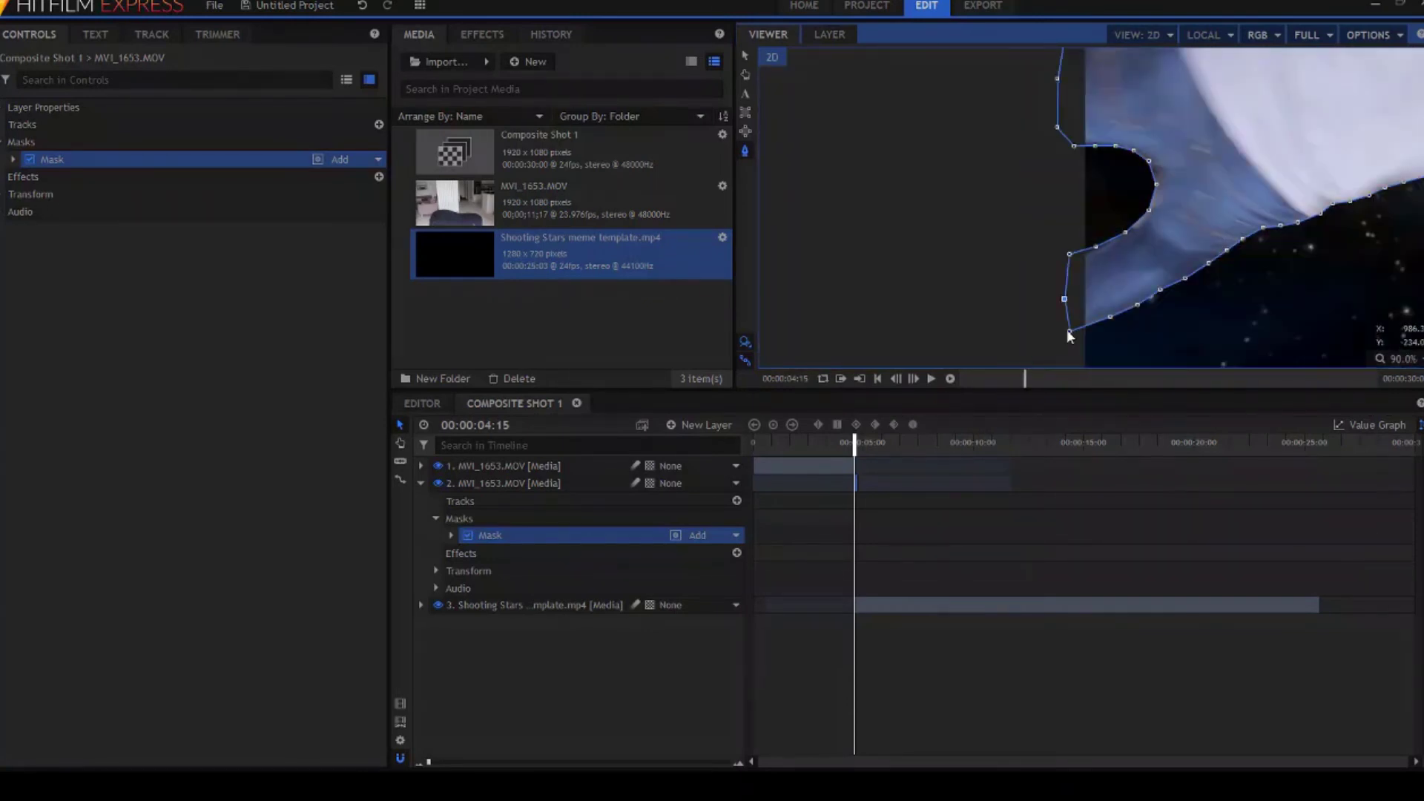
scroll(1145, 255, down, 4)
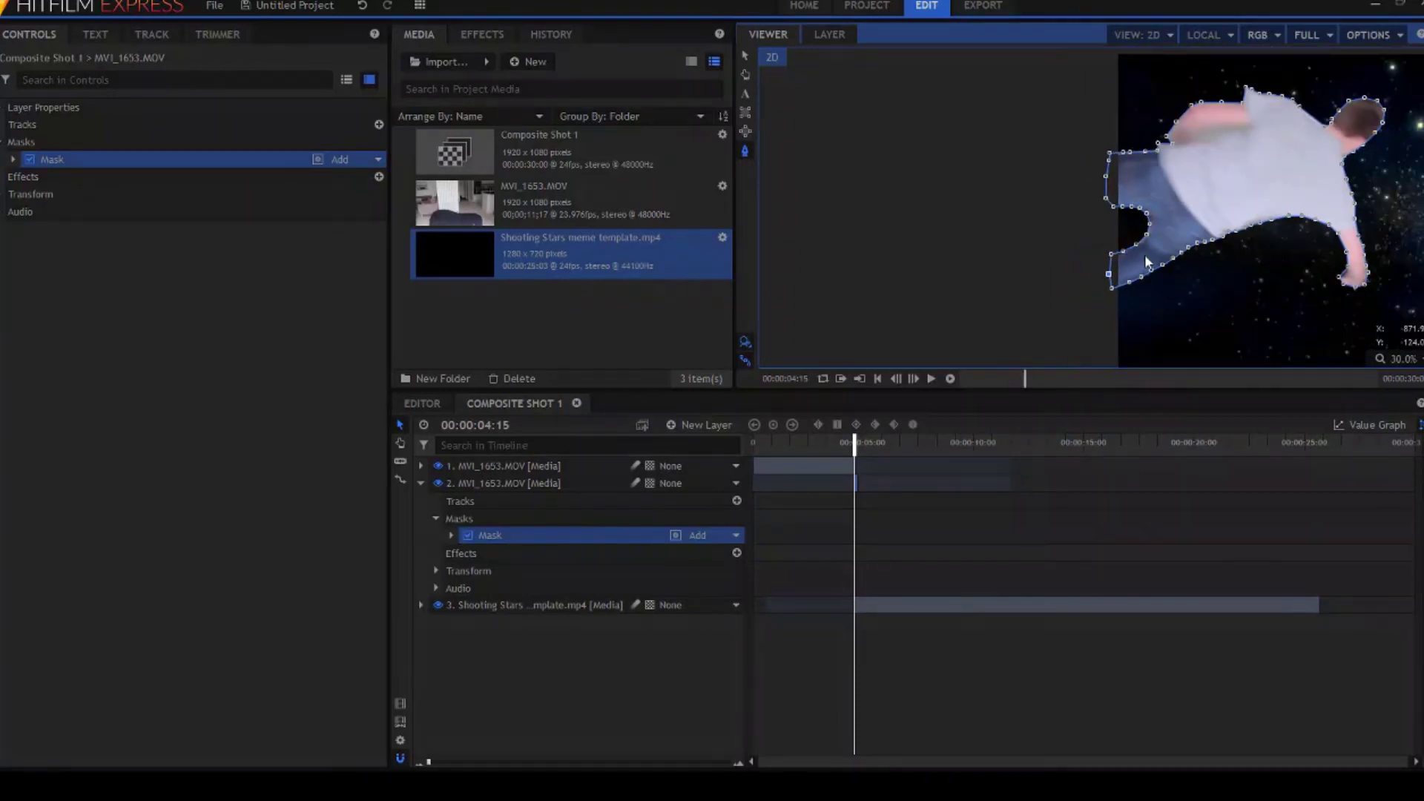
key(h)
drag(1200, 294, 848, 300)
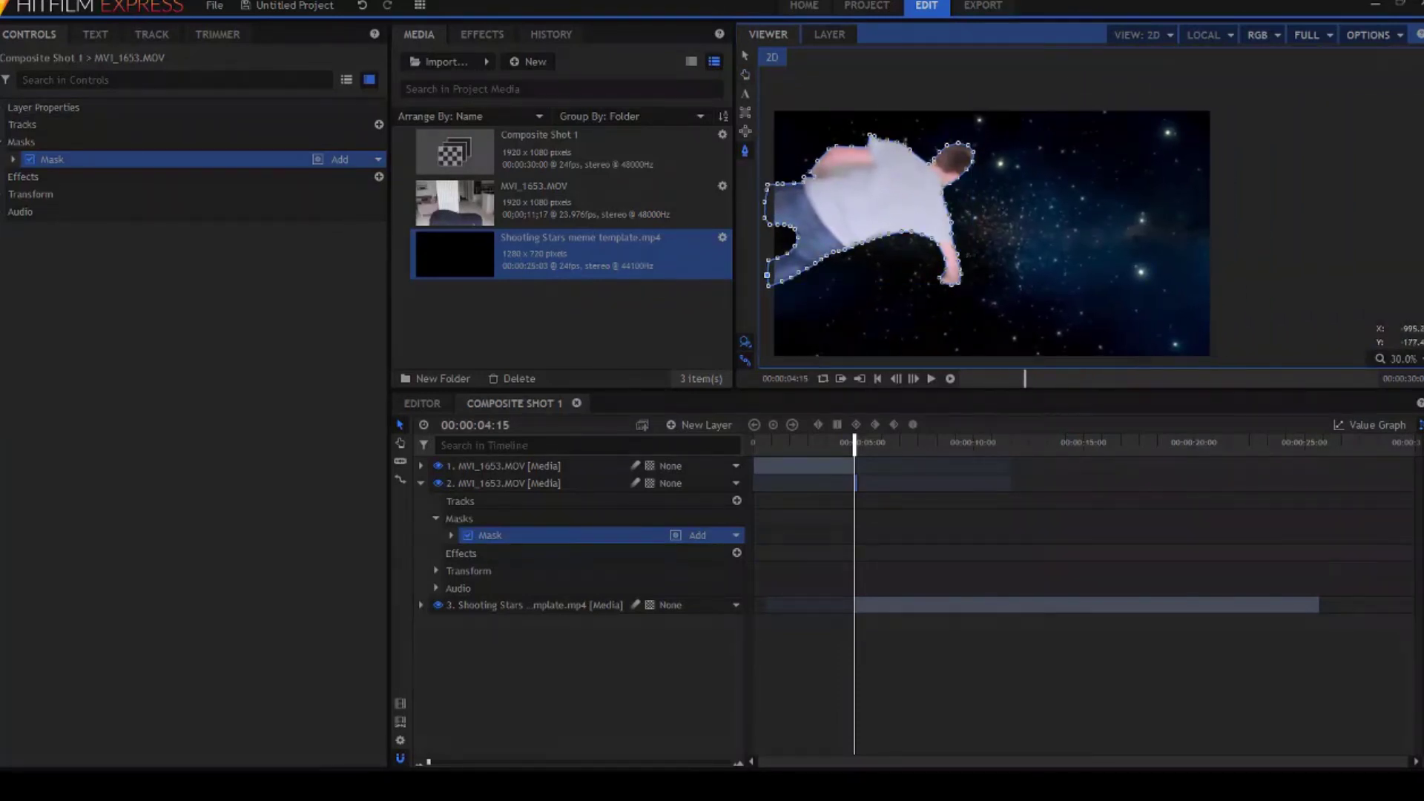
Set the mask's feather strength to 29 px and enable keyframing of its path at 00:00:04:15.
click(13, 159)
click(30, 211)
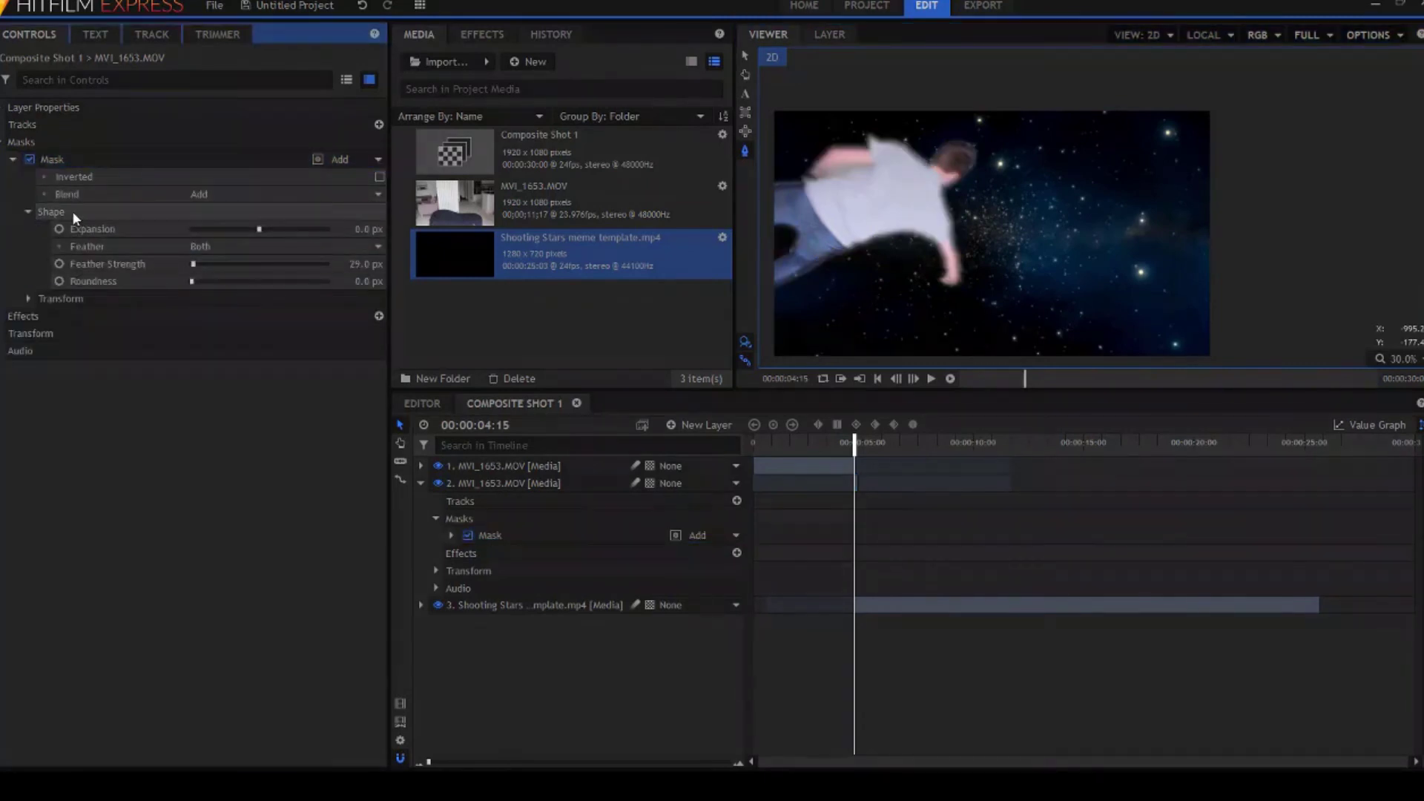
click(24, 299)
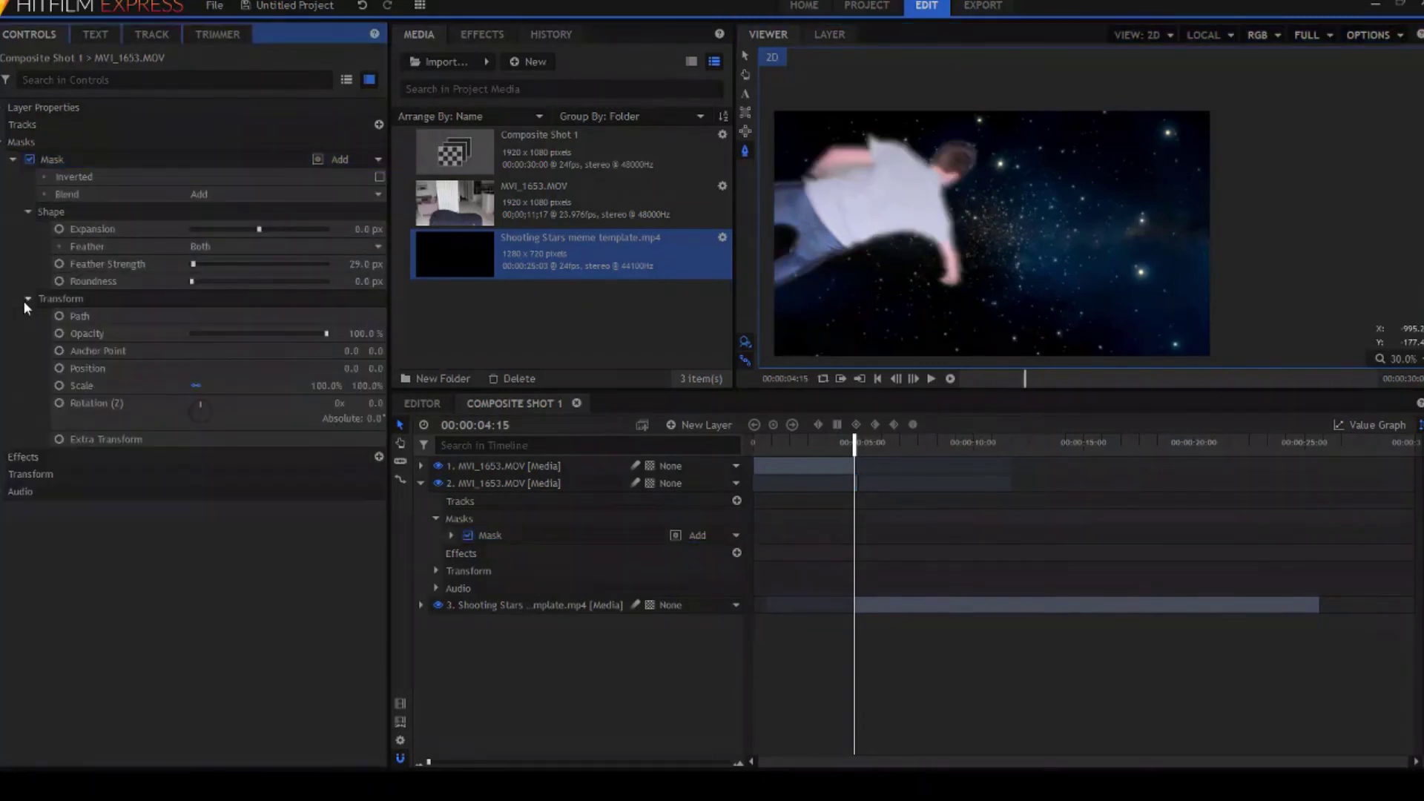
click(59, 317)
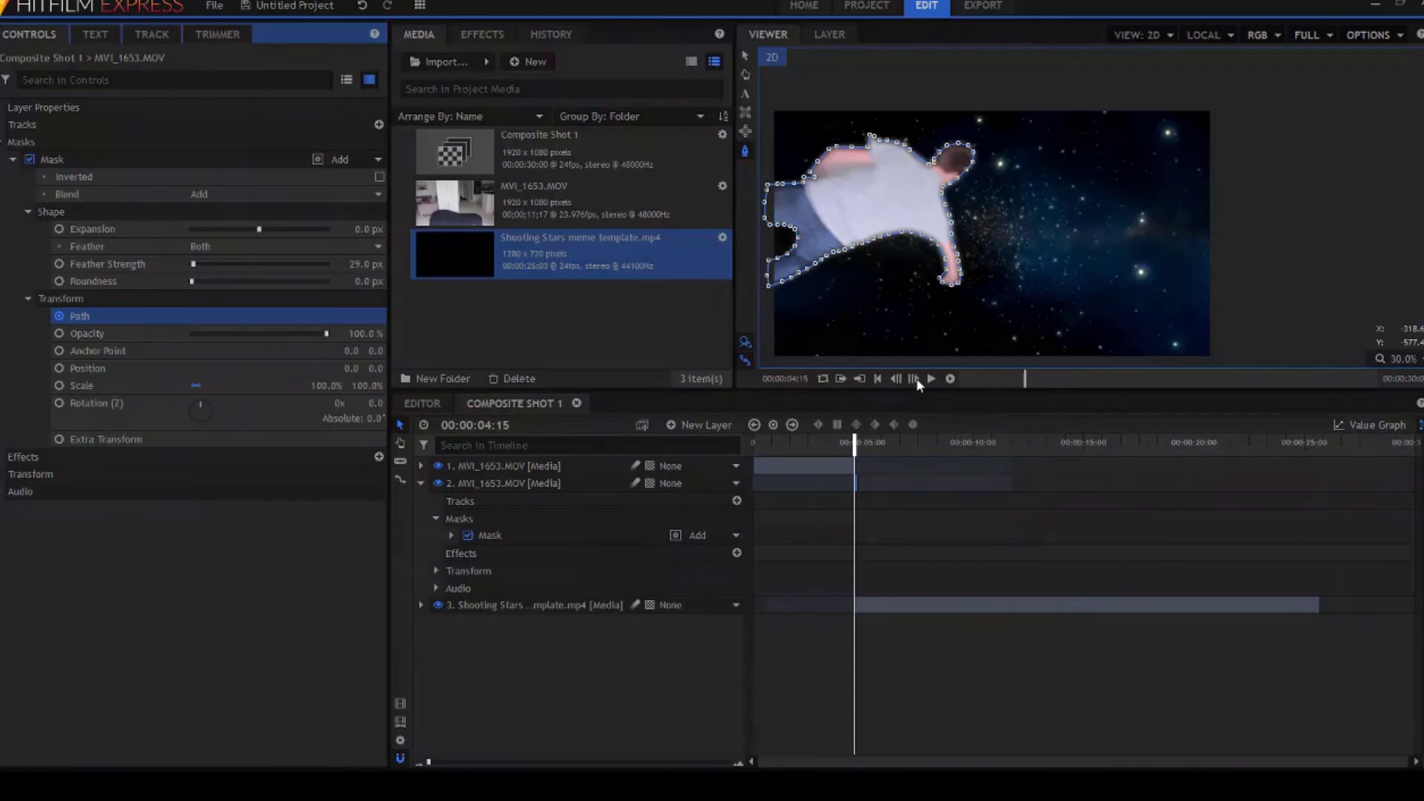
Advance one frame to 00:00:04:16 and reshape the mask path to fit the man's new position.
click(915, 379)
scroll(909, 252, up, 2)
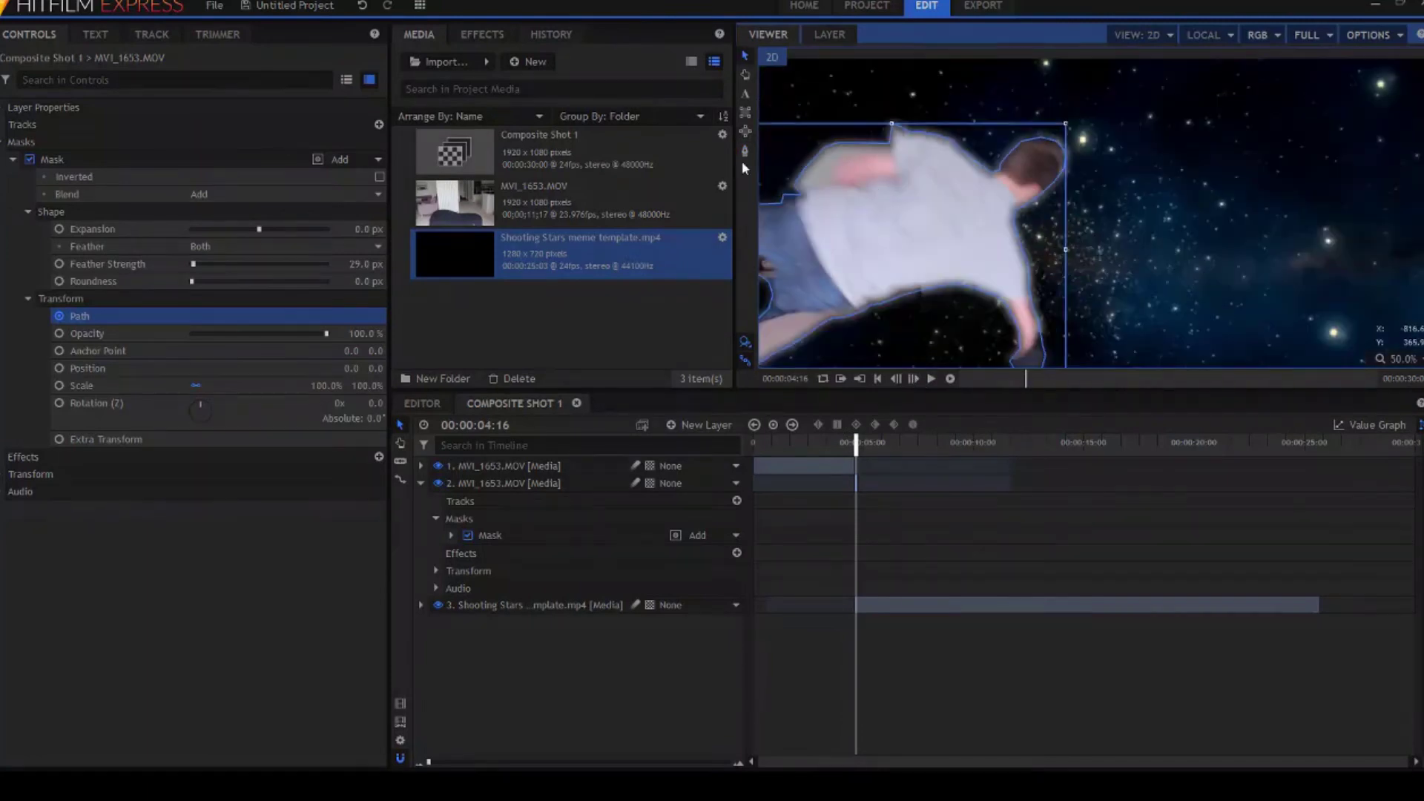
scroll(1015, 267, up, 2)
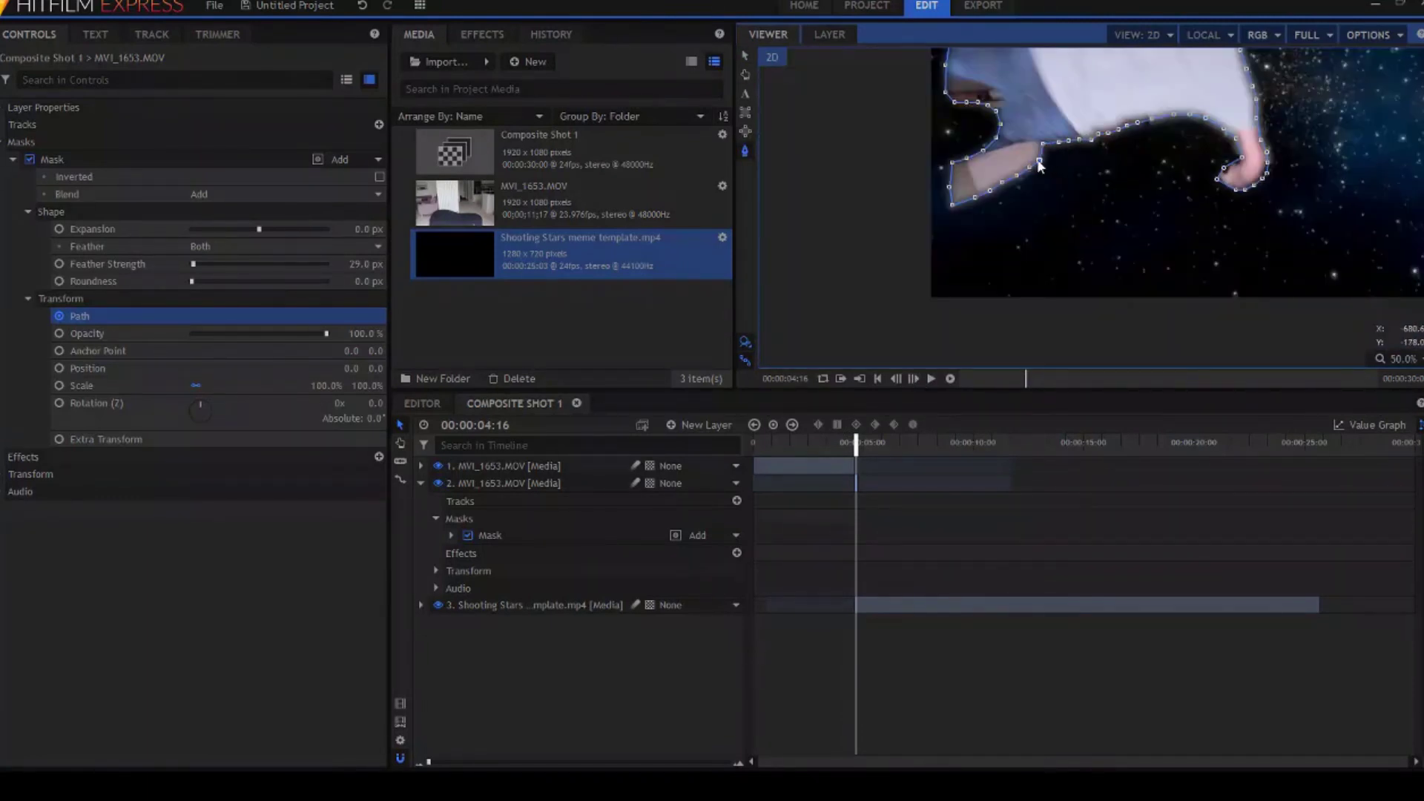
click(1002, 183)
drag(1005, 187, 916, 65)
scroll(880, 237, down, 2)
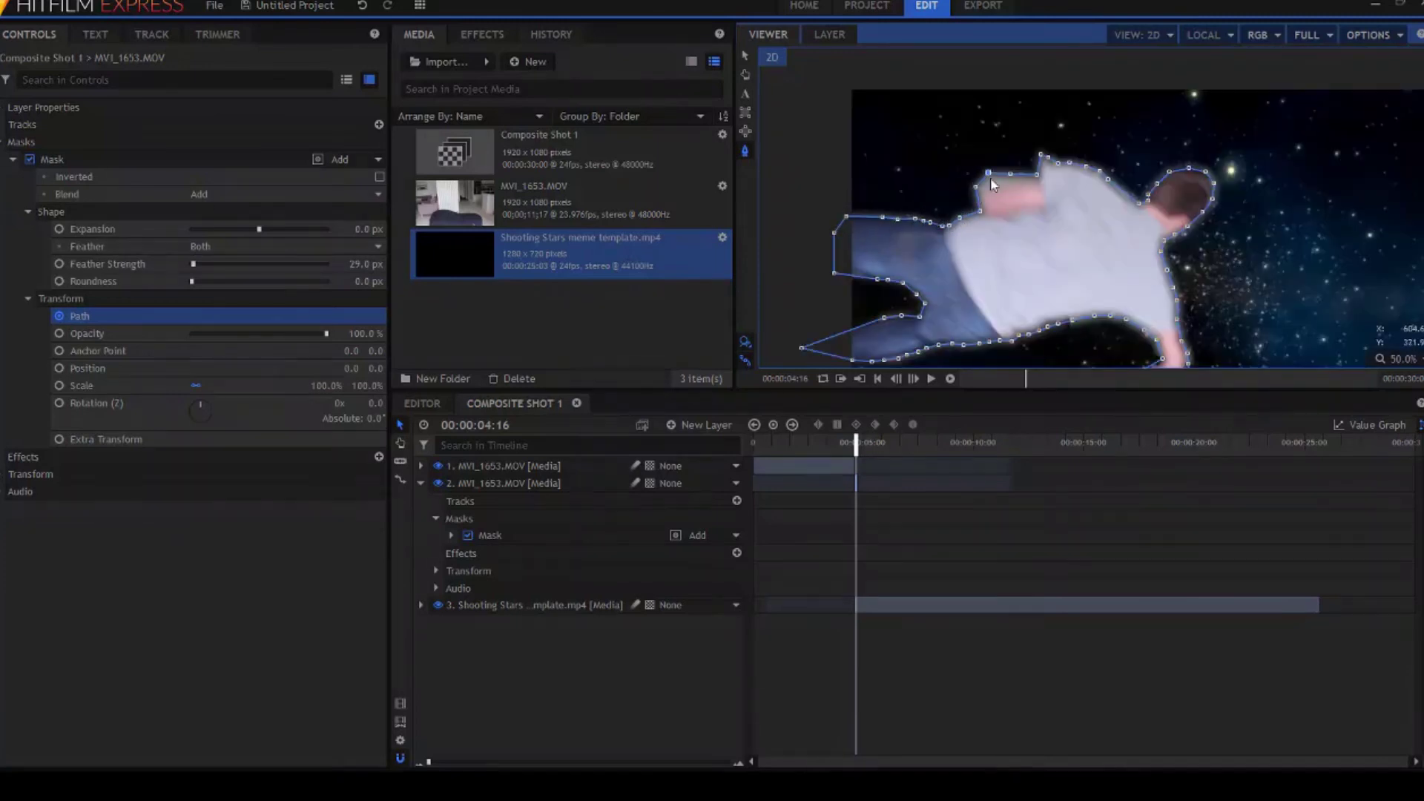
Advance to 00:00:04:17 and move the mask points to fit the man's hand, back and both legs.
key(Right)
drag(1205, 278, 1185, 261)
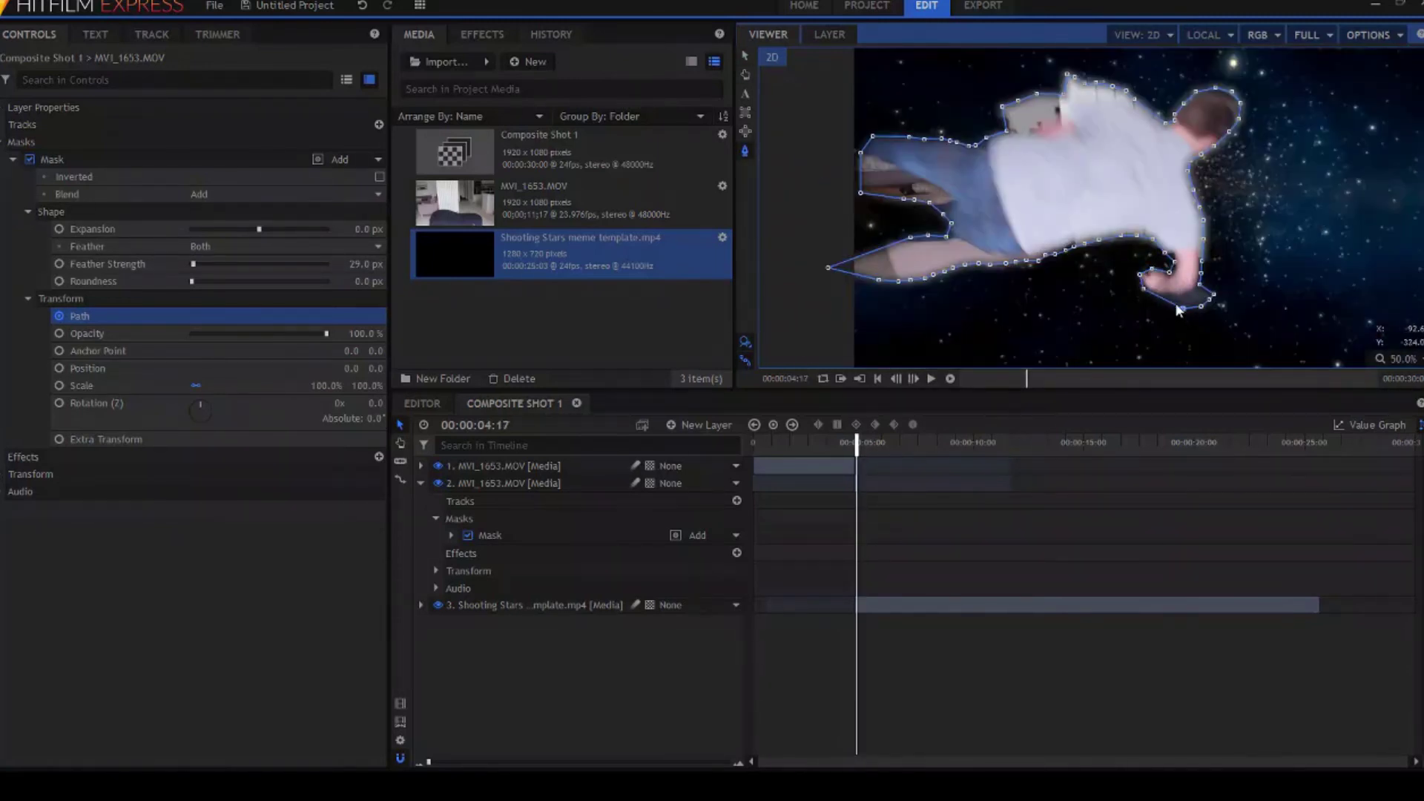
drag(873, 136, 842, 97)
drag(987, 138, 1054, 126)
mouse_move(1067, 74)
mouse_down()
mouse_move(1072, 119)
mouse_move(1135, 106)
mouse_up()
drag(861, 196, 950, 198)
drag(828, 267, 789, 208)
drag(898, 280, 934, 273)
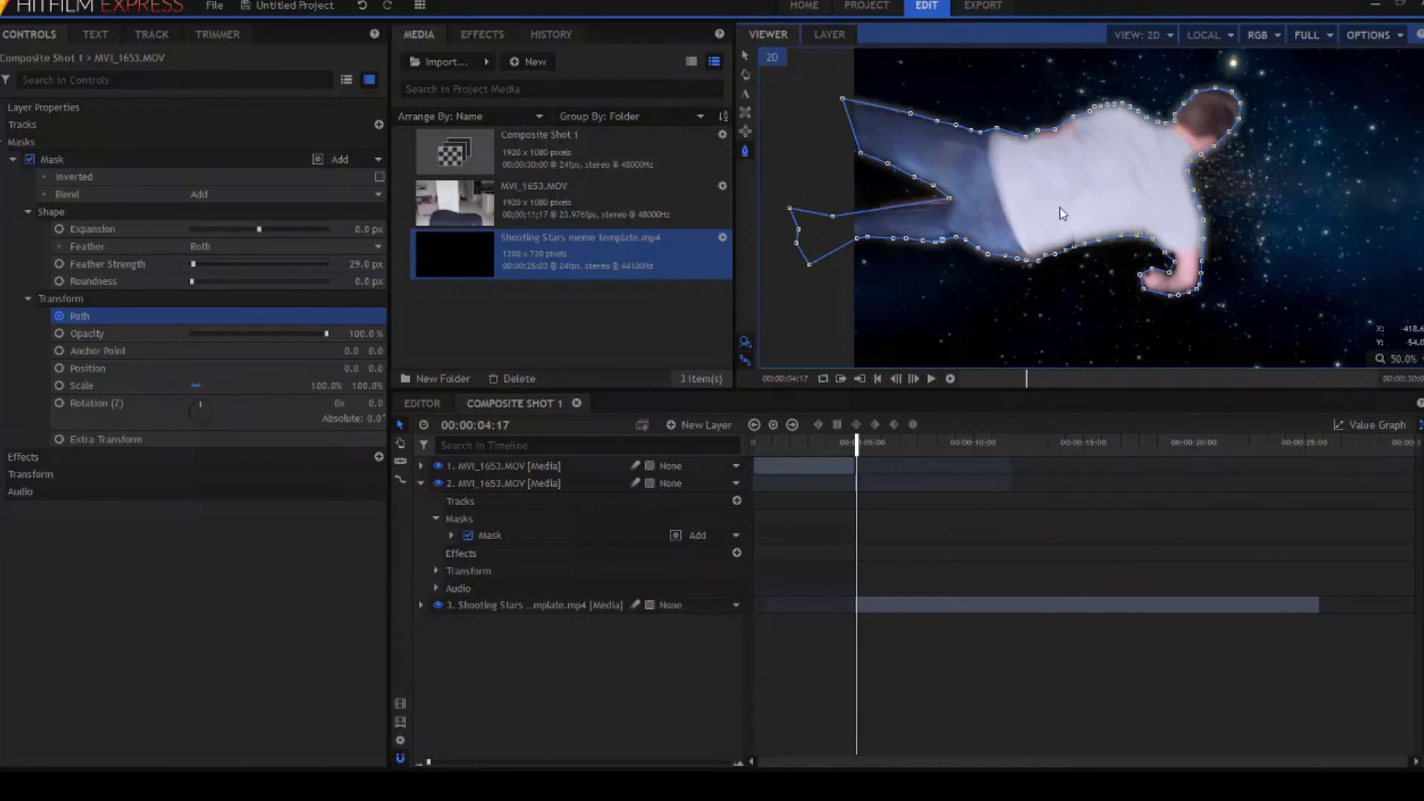
scroll(1060, 213, down, 2)
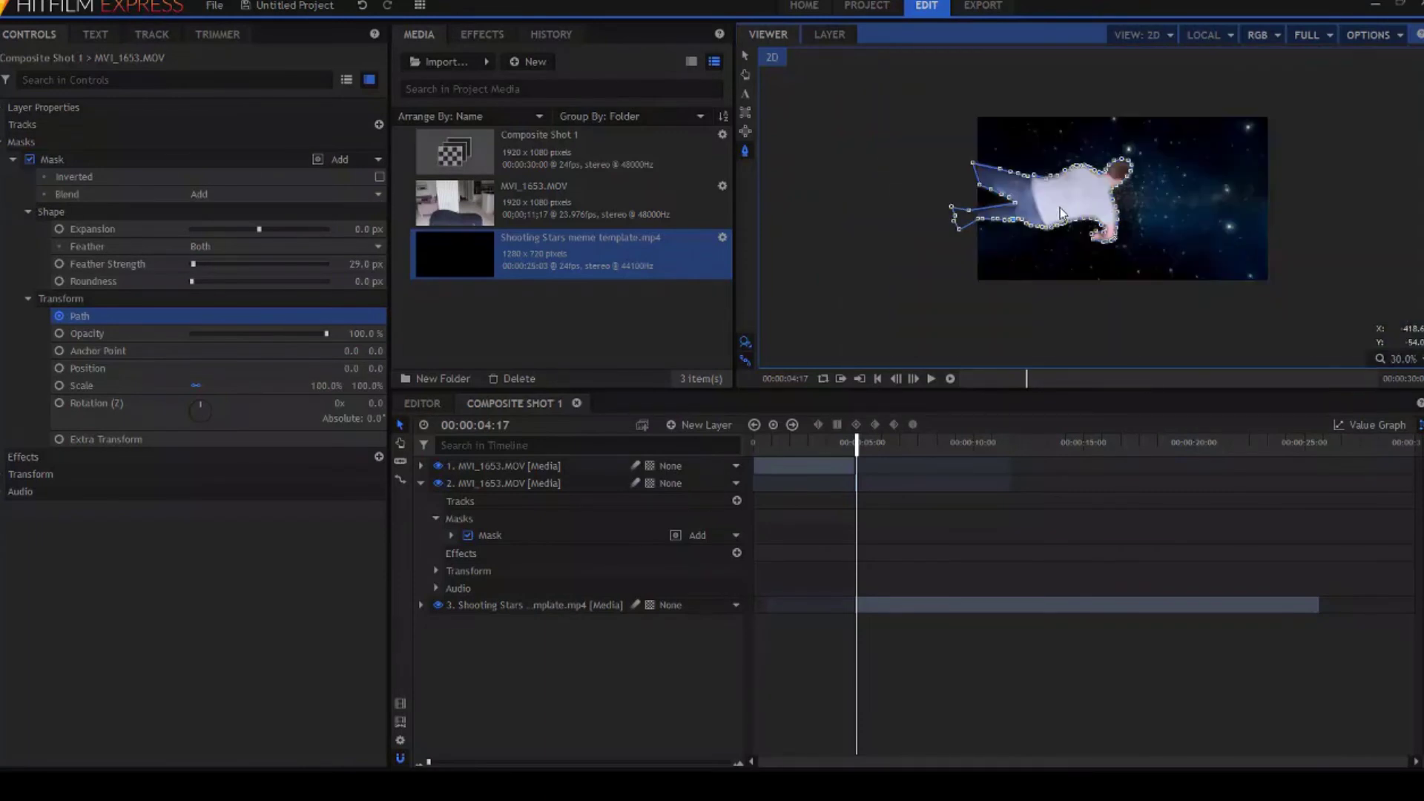
scroll(1061, 213, up, 1)
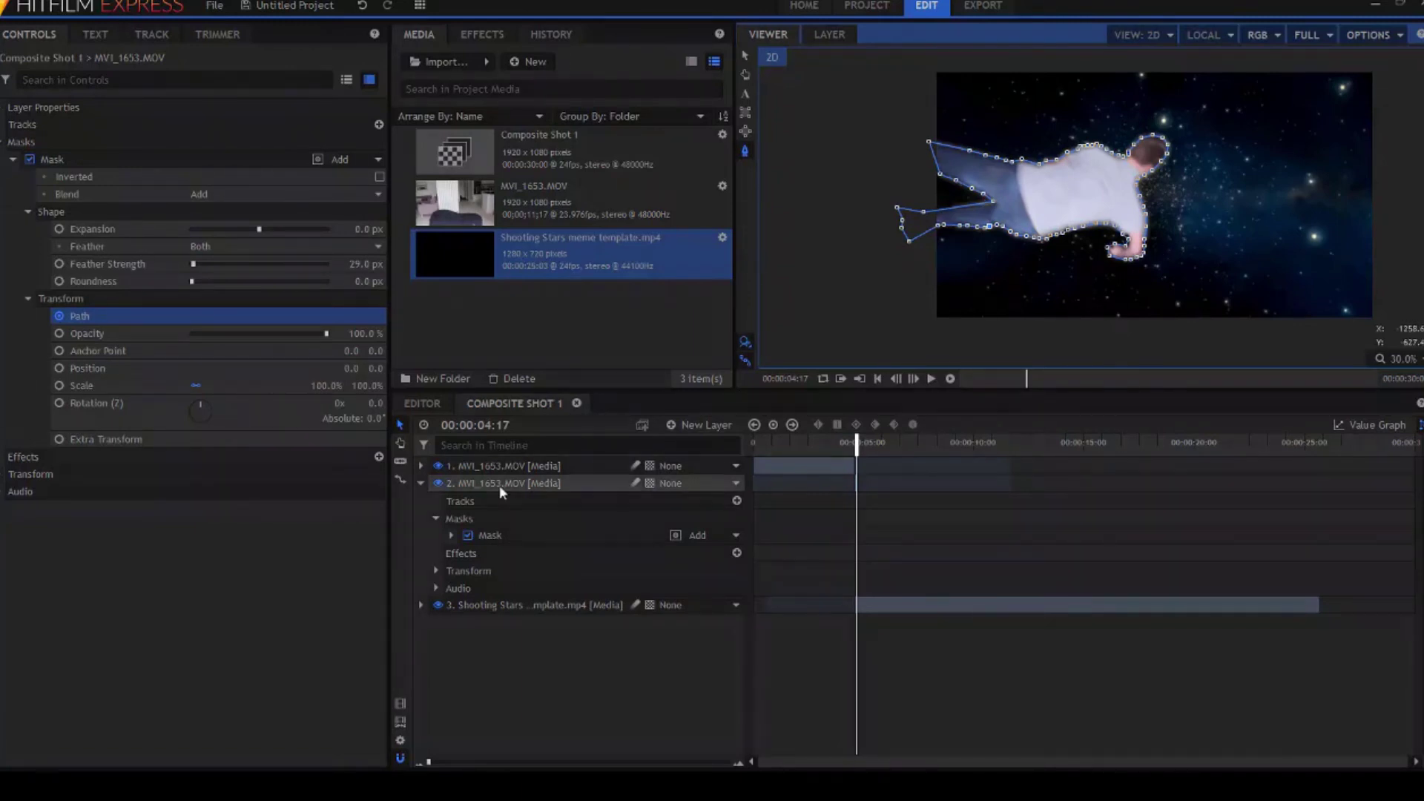
Collapse the masked MVI_1653.MOV layer and duplicate it at 00:00:04:17.
click(420, 483)
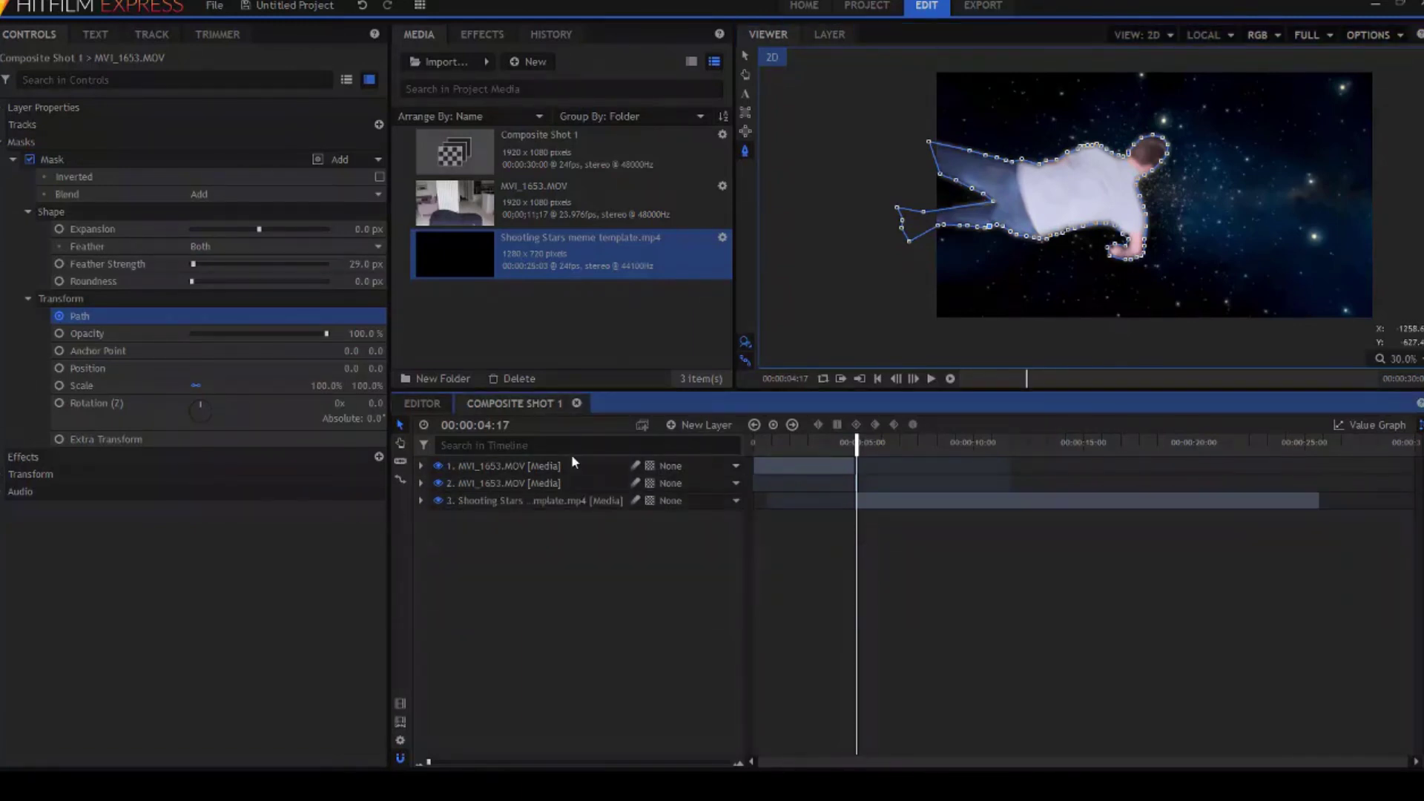
click(887, 483)
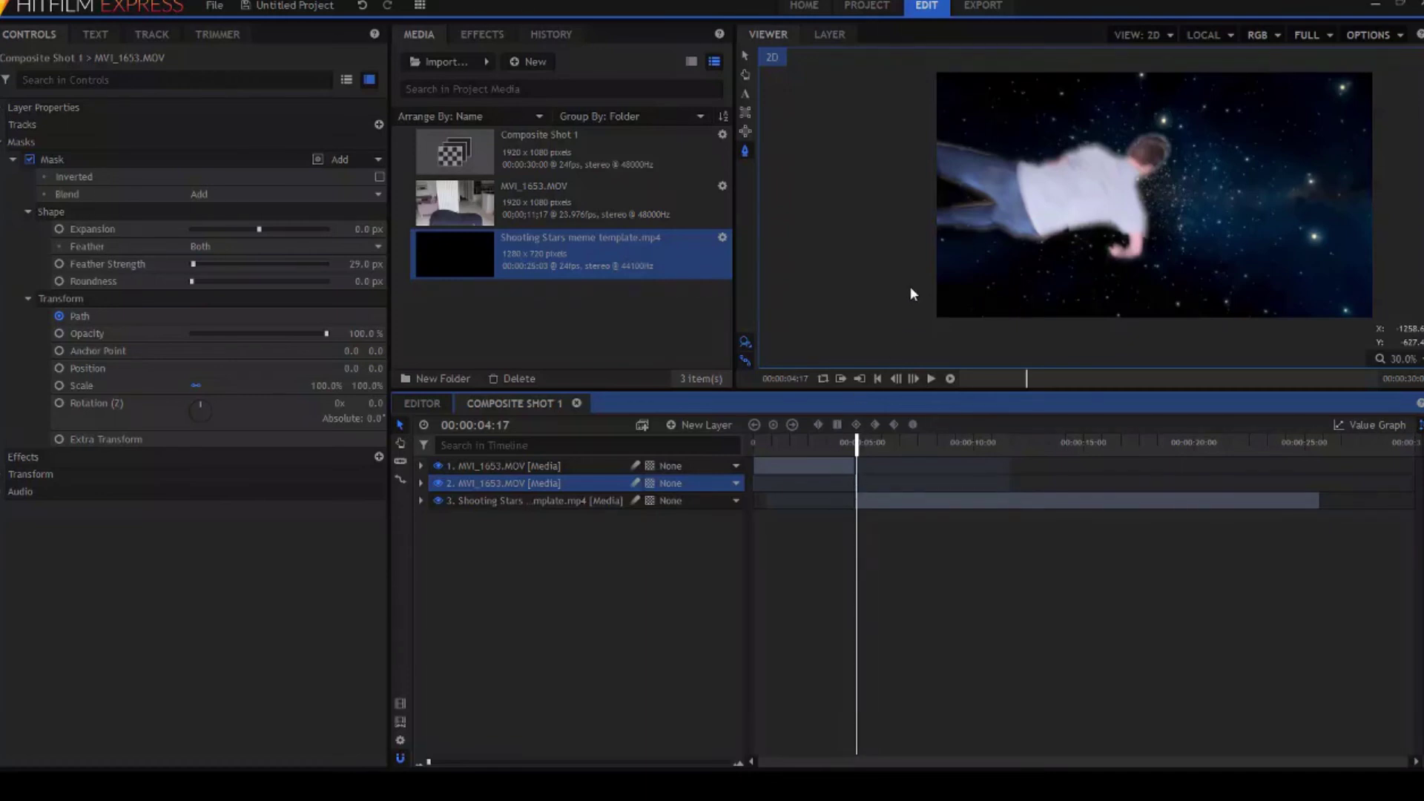
key(ctrl+d)
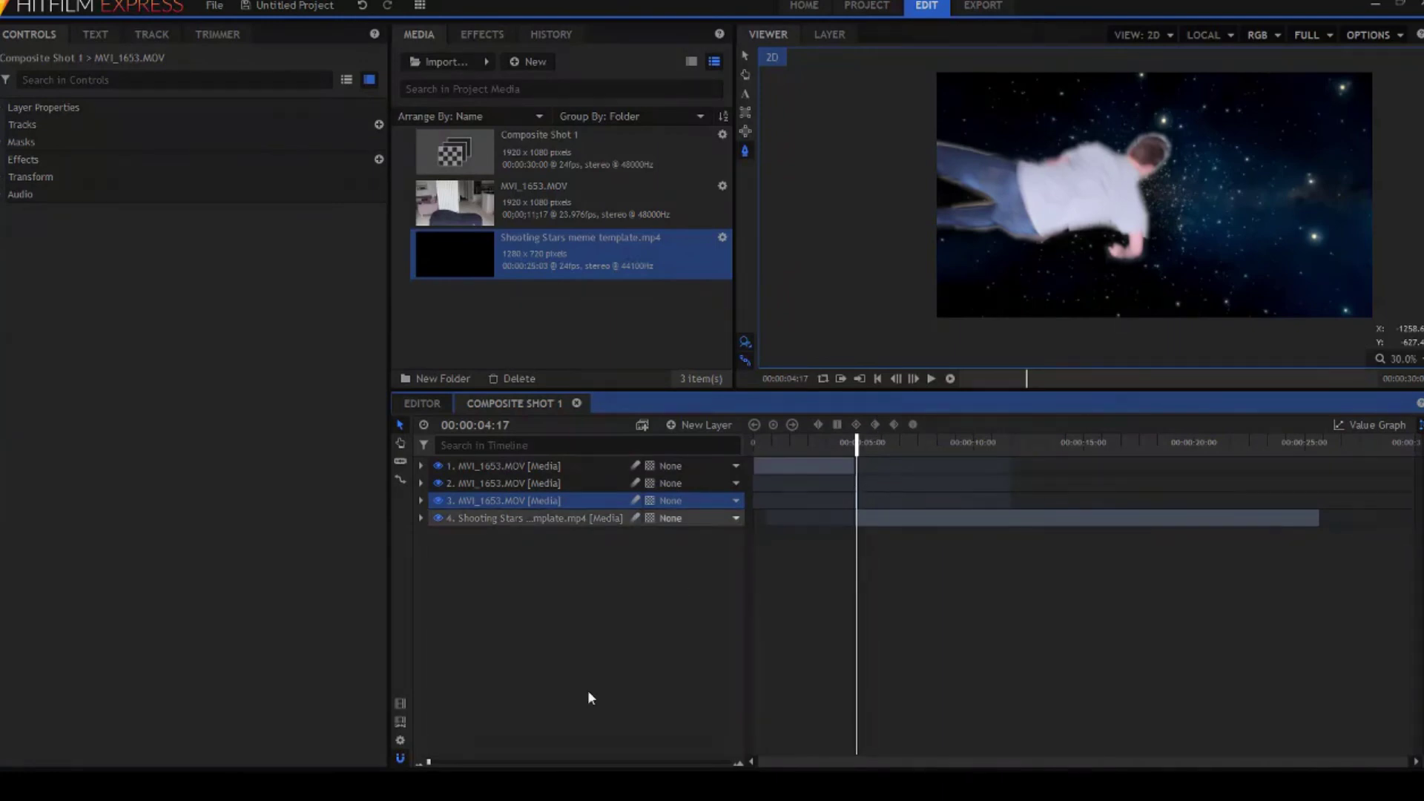
drag(474, 762, 491, 764)
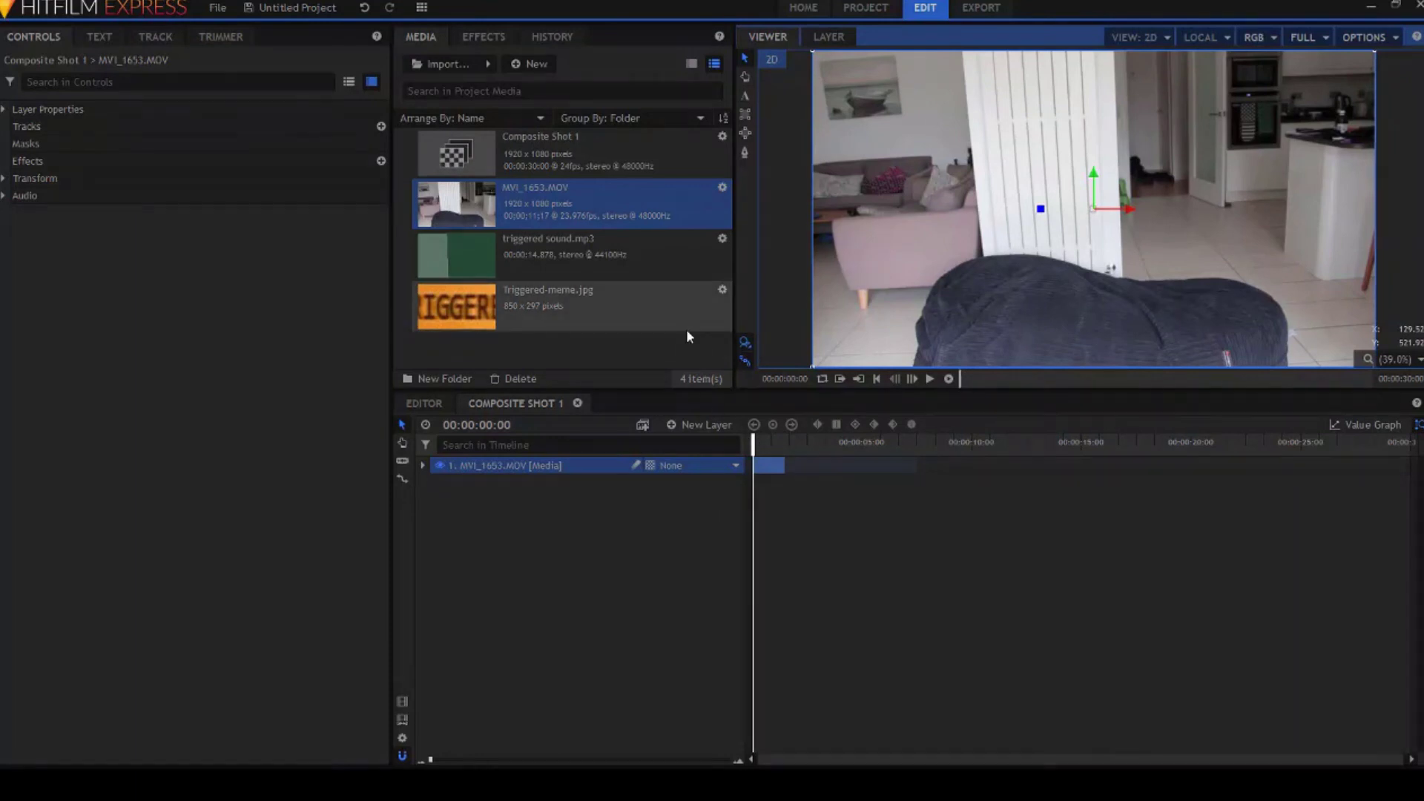
Find the frame at 00:00:00:13 where the man is in mid-fall and slice the MVI_1653.MOV layer there.
click(758, 442)
key(Right)
key(Right)
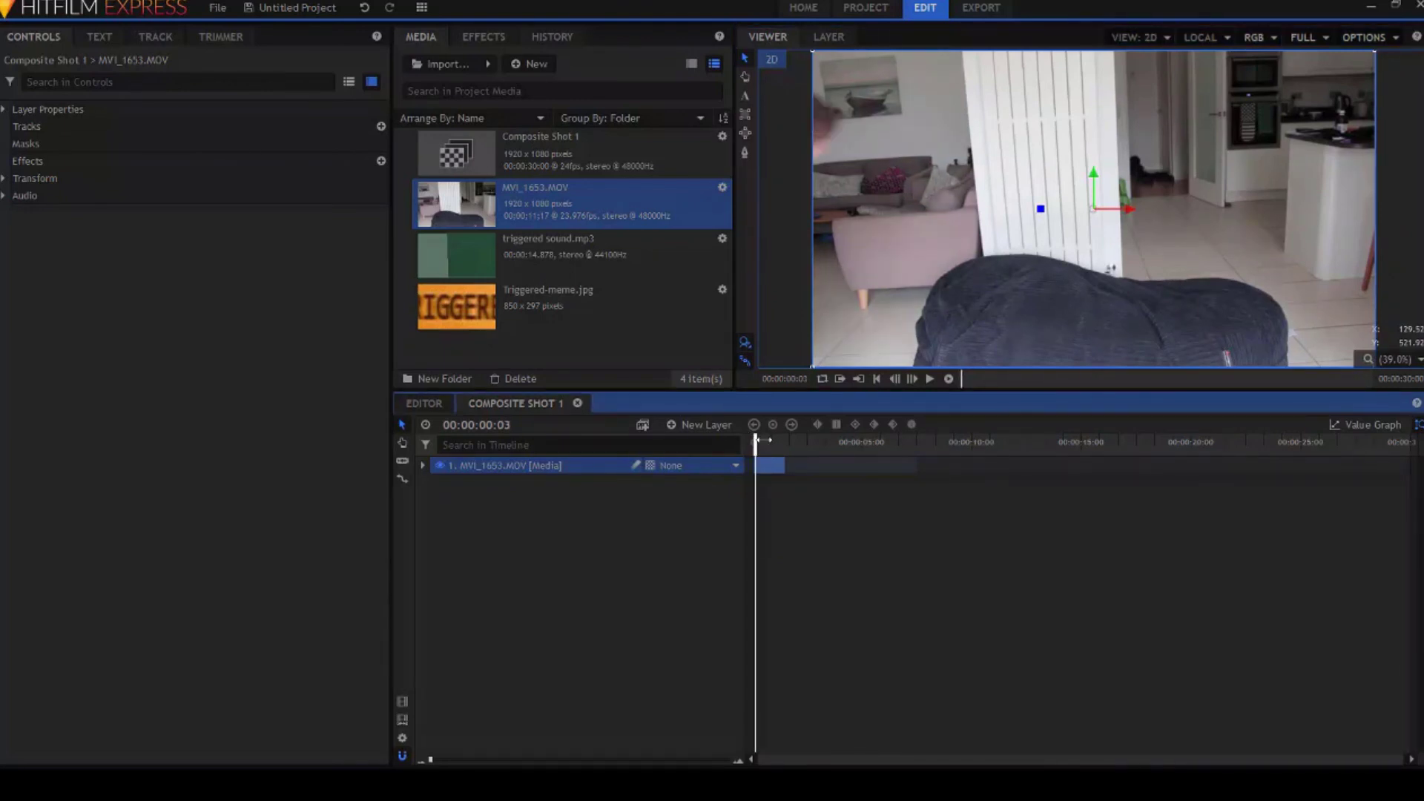
drag(763, 440, 767, 440)
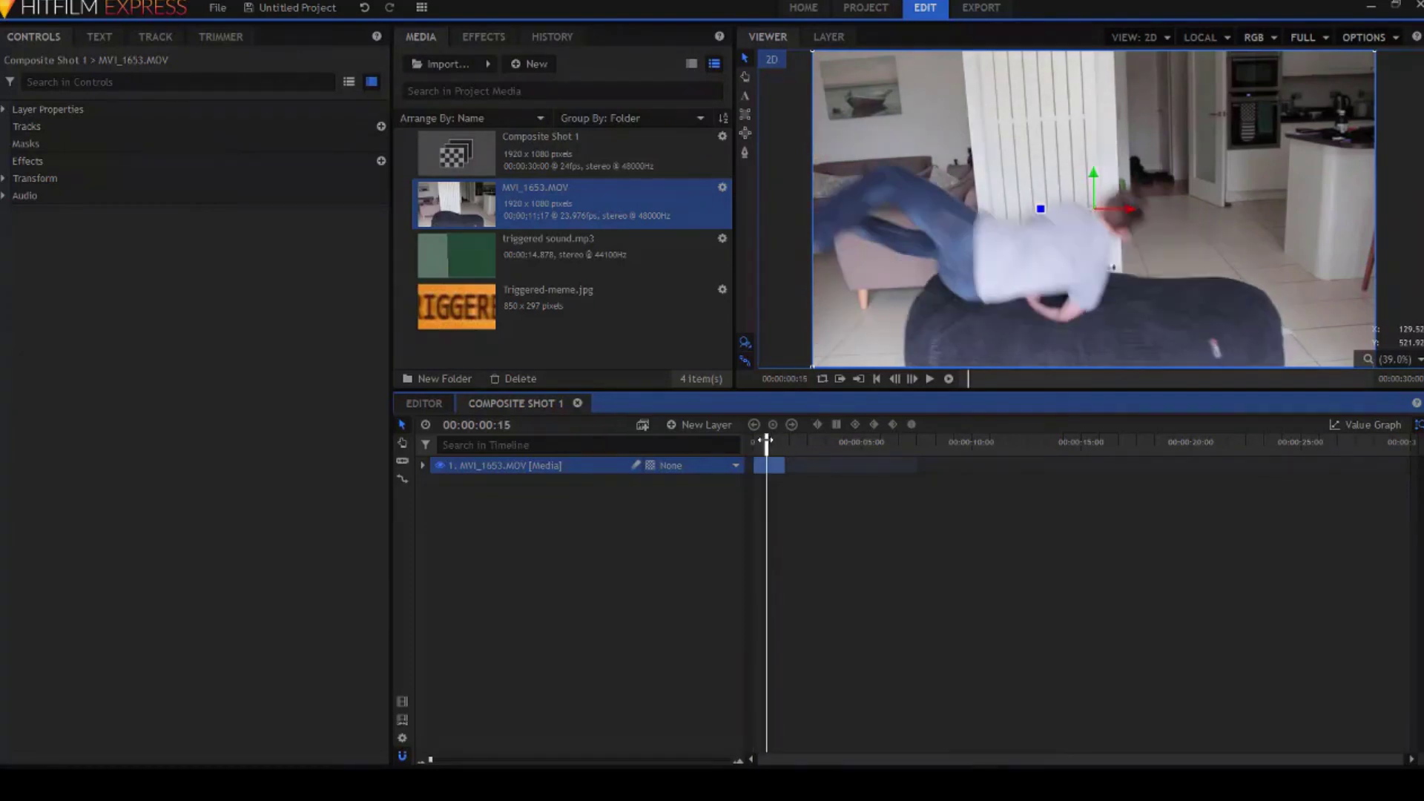
click(895, 380)
click(895, 380)
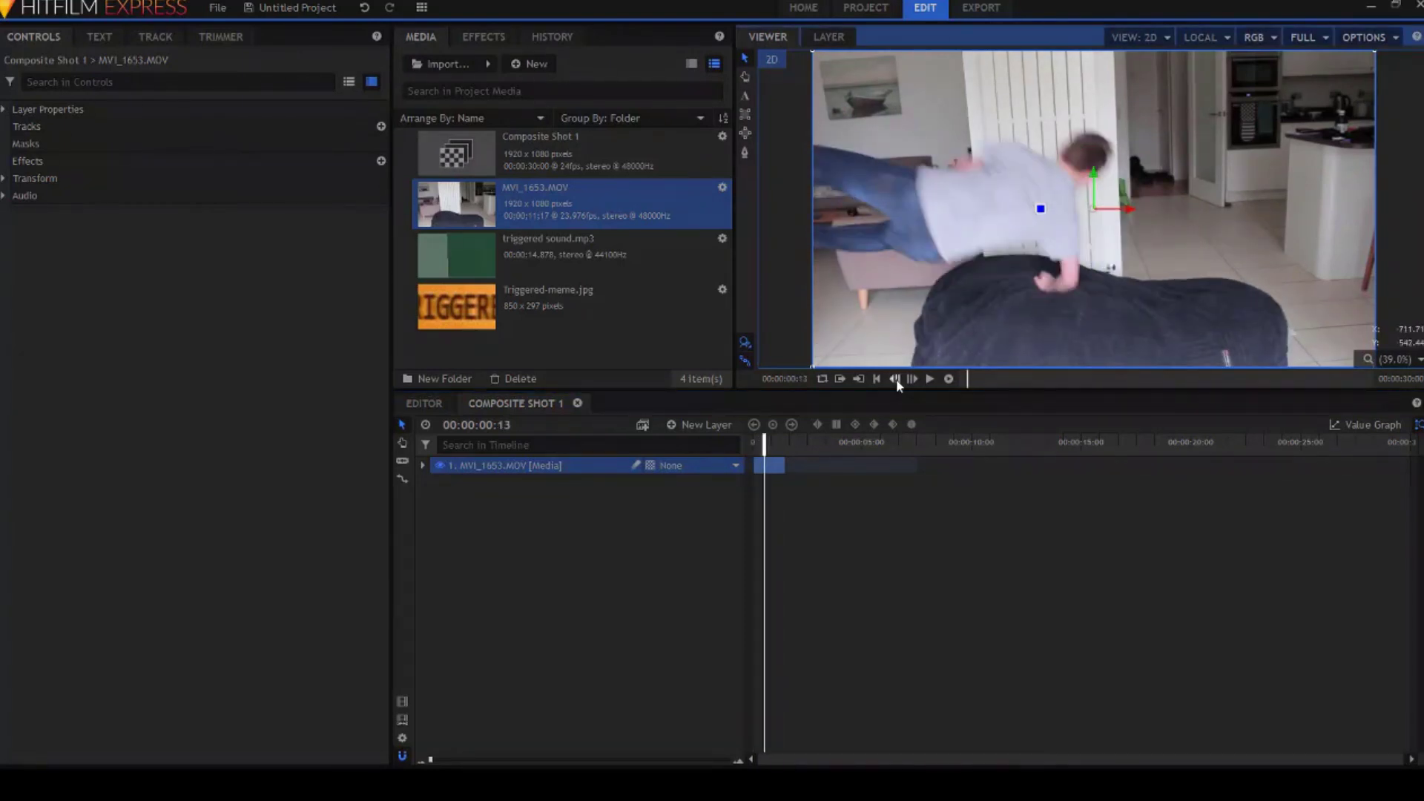
click(896, 379)
click(912, 380)
click(403, 462)
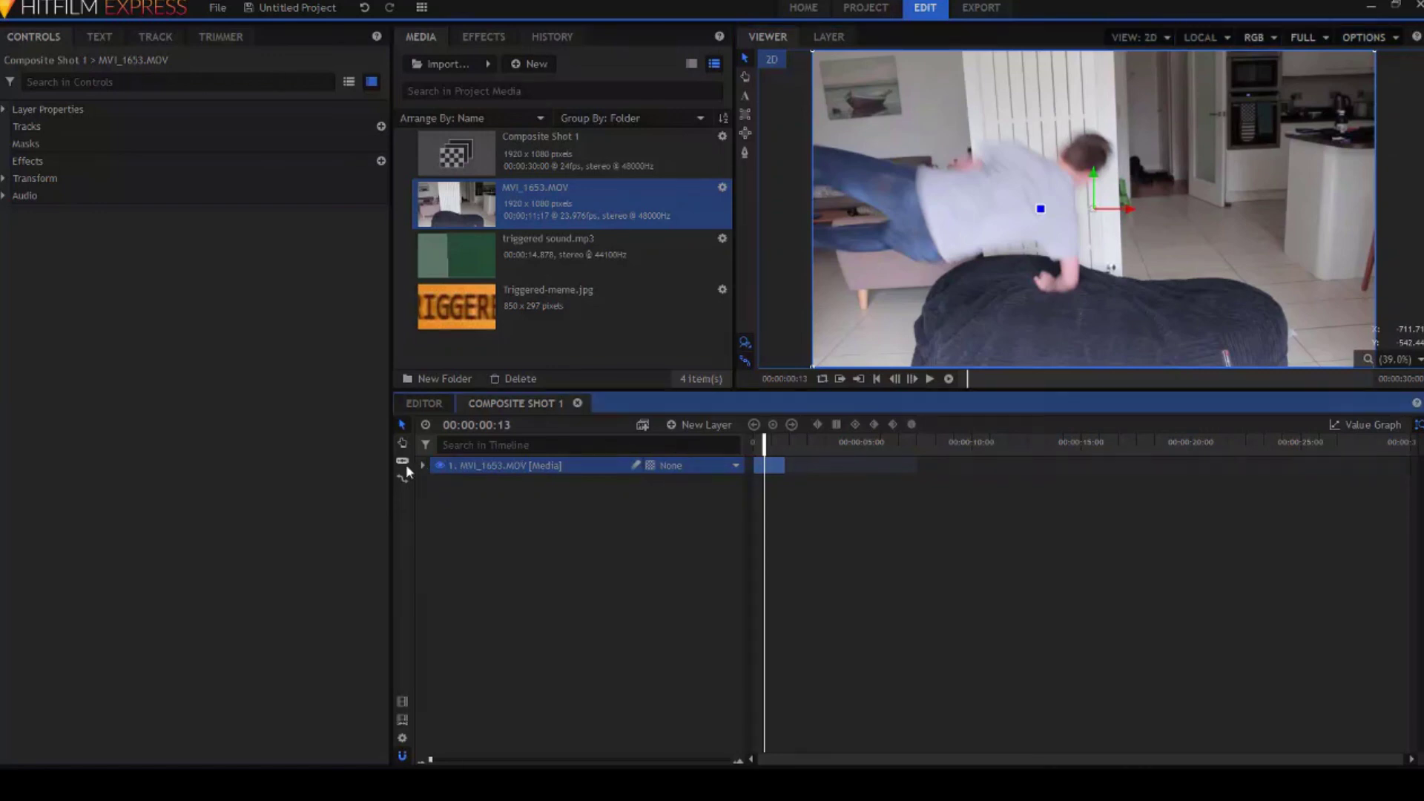
click(766, 468)
click(407, 424)
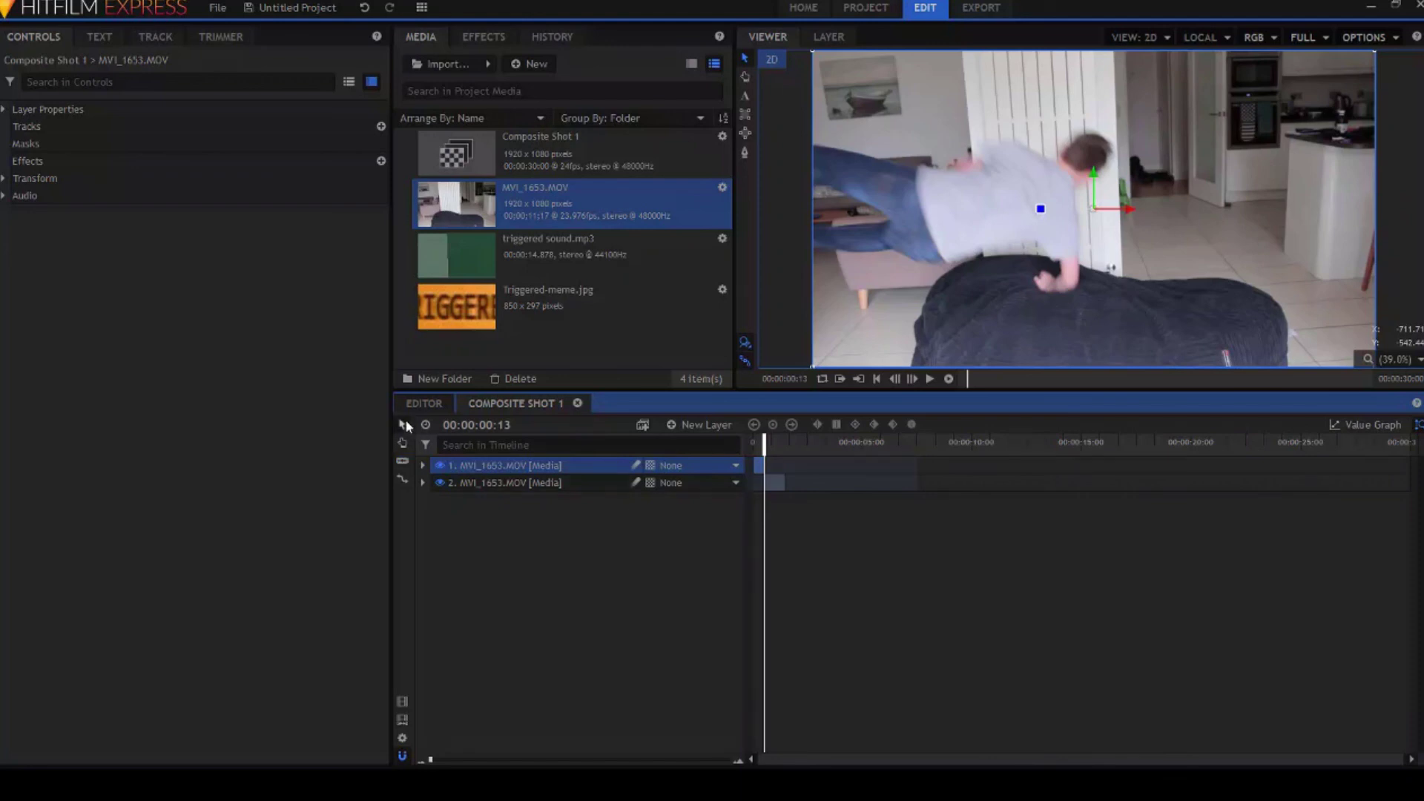
Add Triggered-meme.jpg above the second MVI_1653.MOV part from 00:00:00:13 and scale it to span the full width along the frame's lower edge.
click(778, 482)
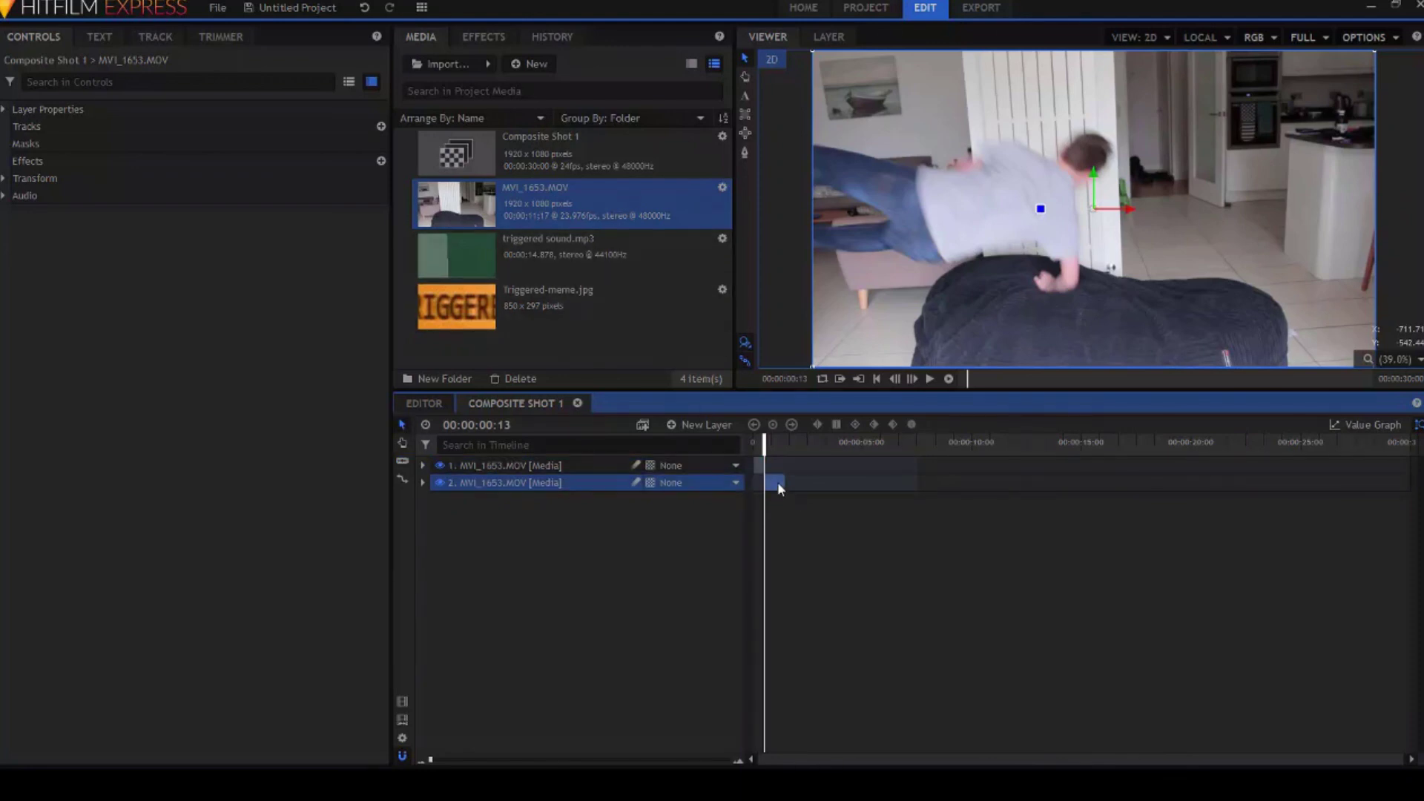
drag(585, 300, 766, 478)
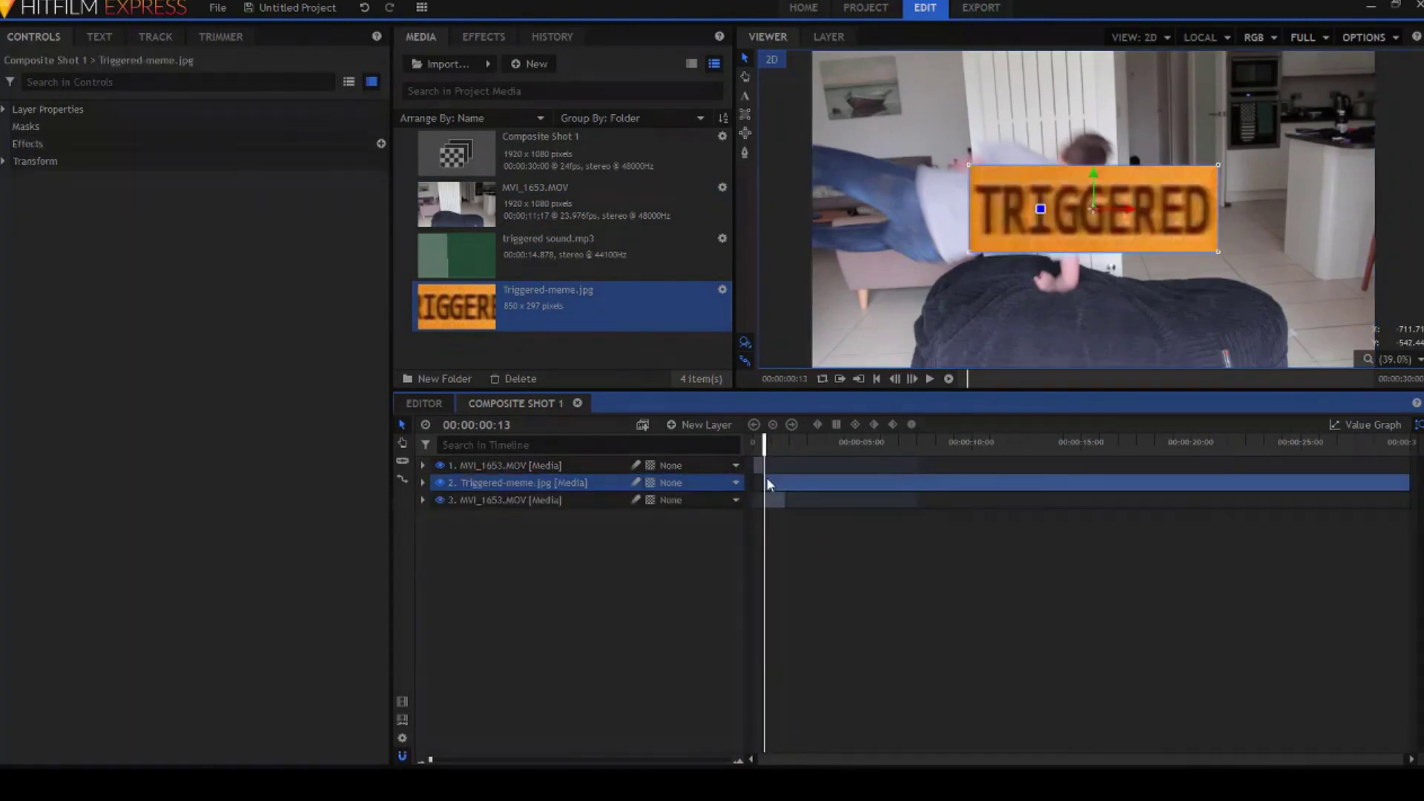
drag(1096, 210, 939, 326)
drag(1062, 281, 1252, 279)
drag(937, 326, 1089, 336)
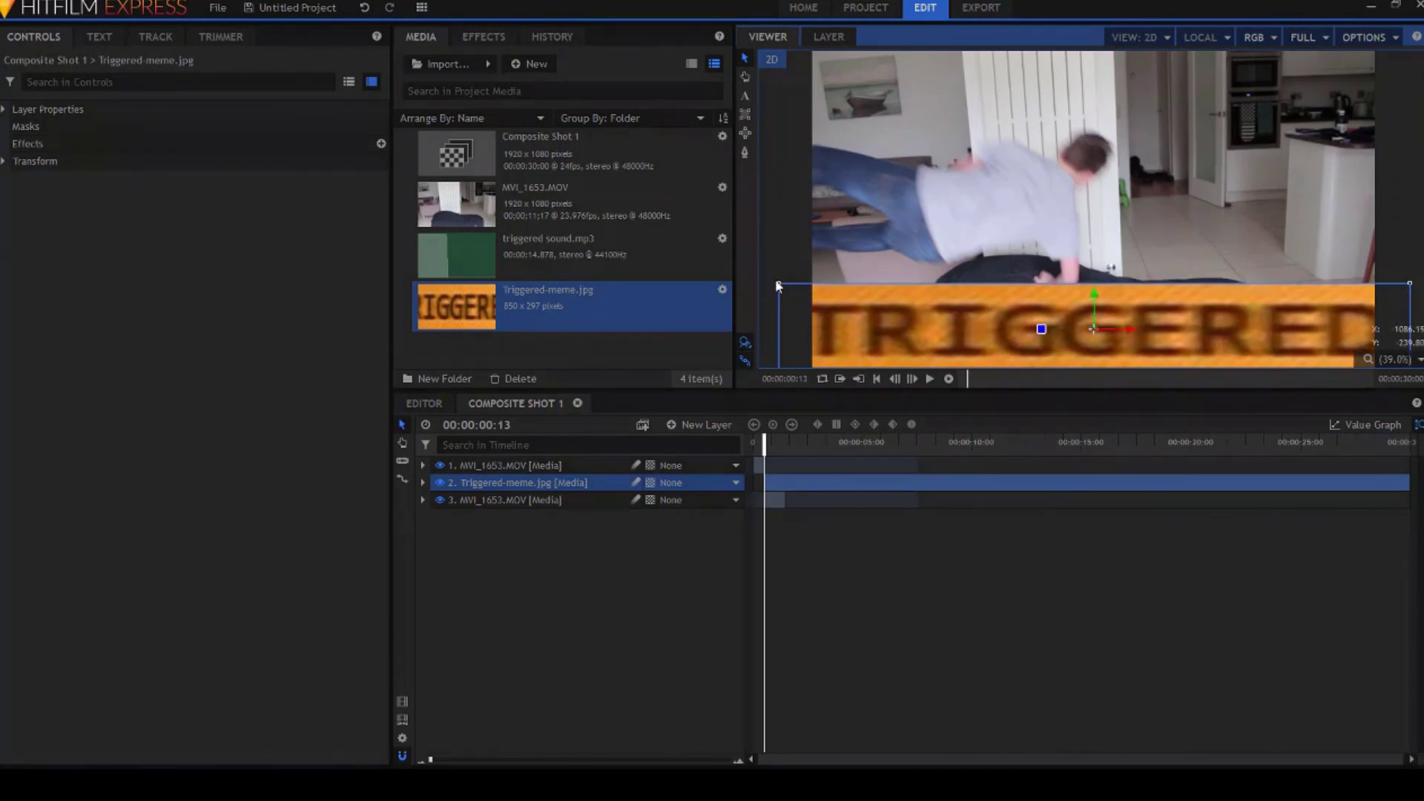
drag(778, 284, 809, 281)
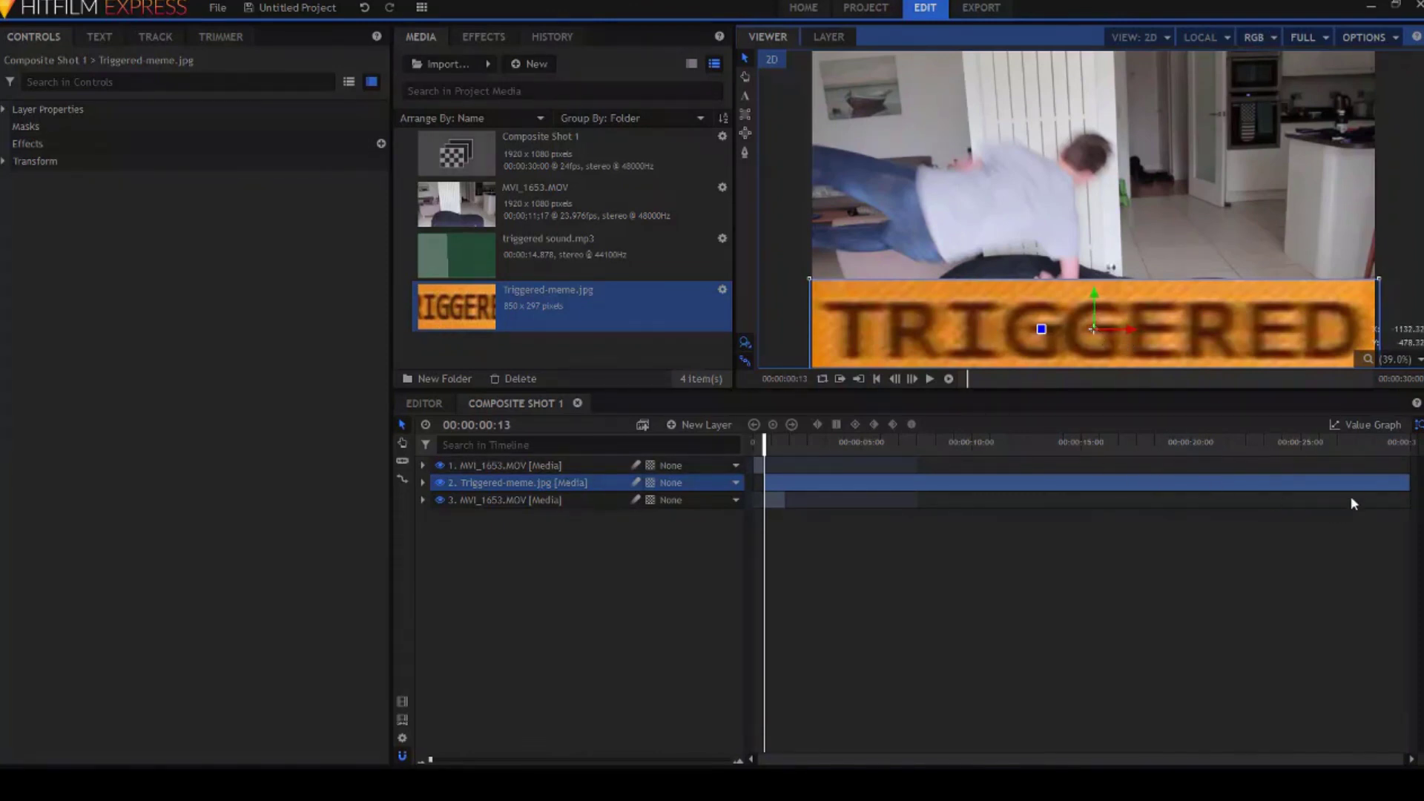
Trim the Triggered-meme.jpg layer to end with the second clip part and add triggered sound.mp3 beneath the video layers.
drag(1407, 483, 790, 479)
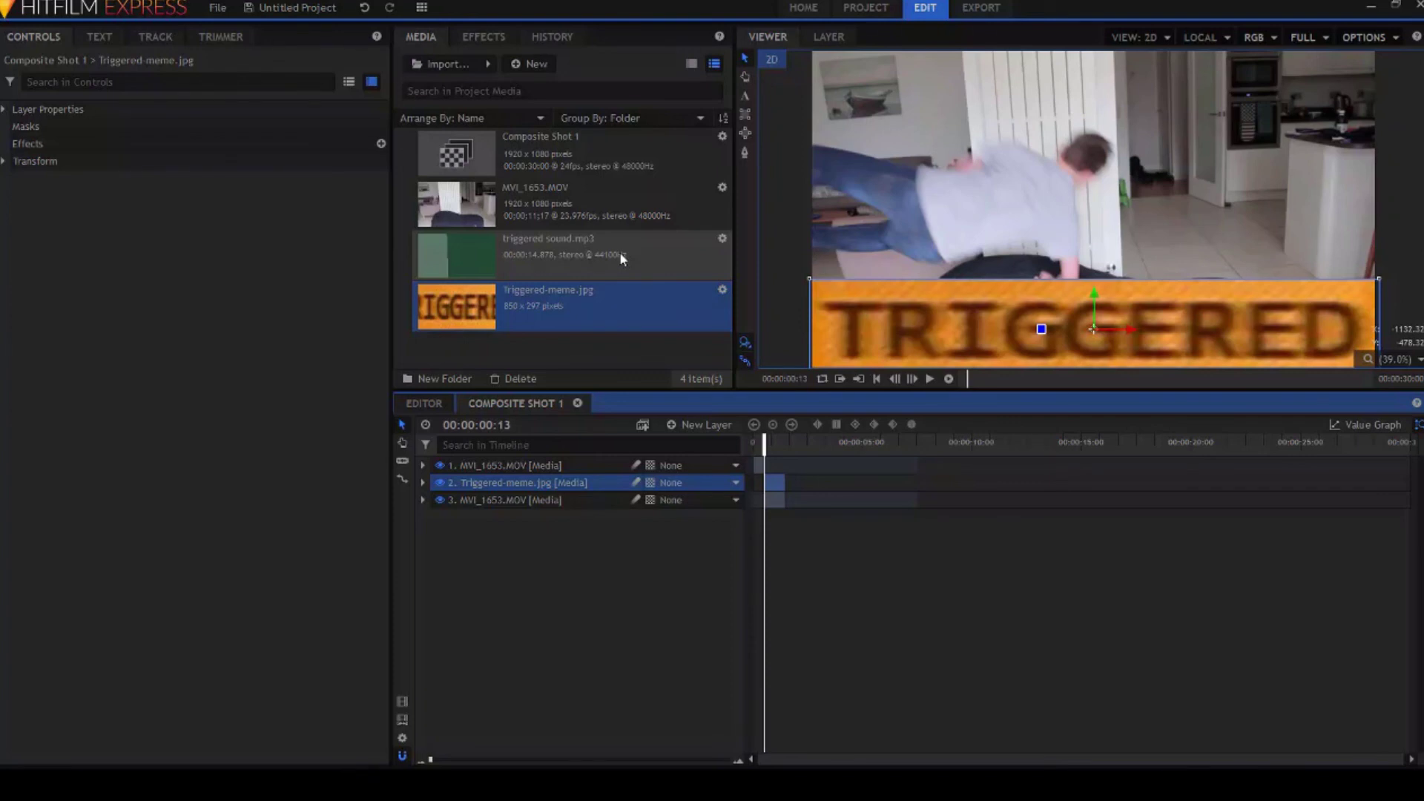
drag(621, 252, 769, 534)
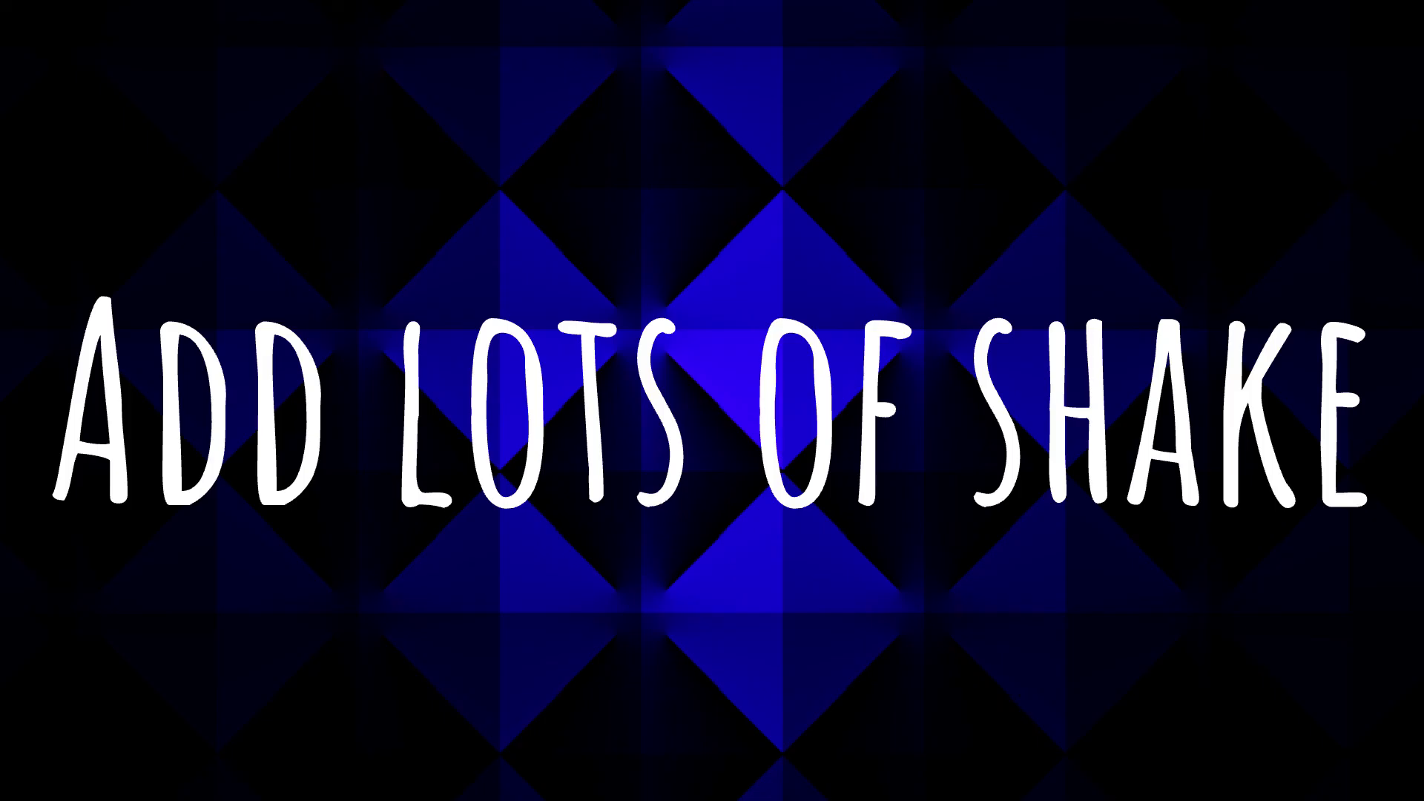